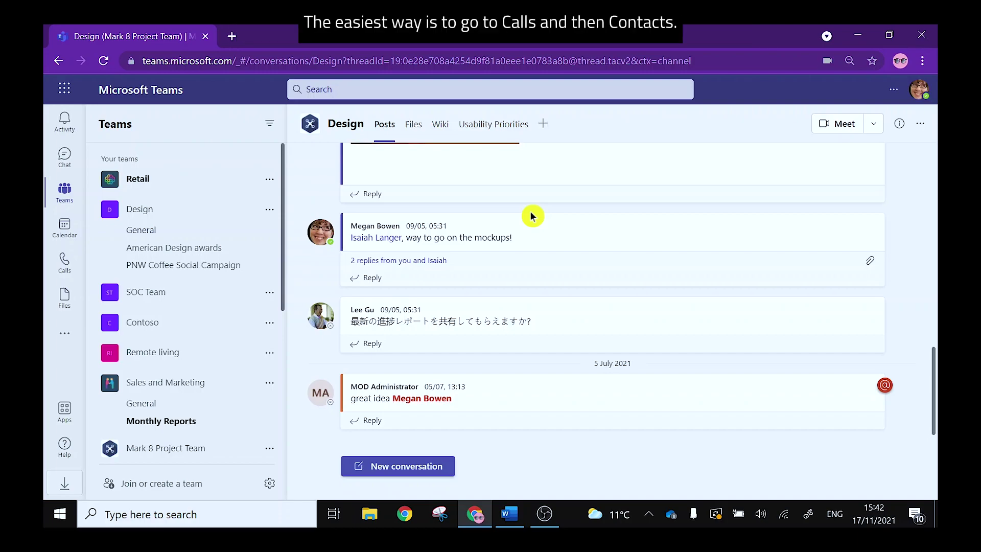
- Open the organisation's contact list in Calls and browse the people available to call
click(65, 260)
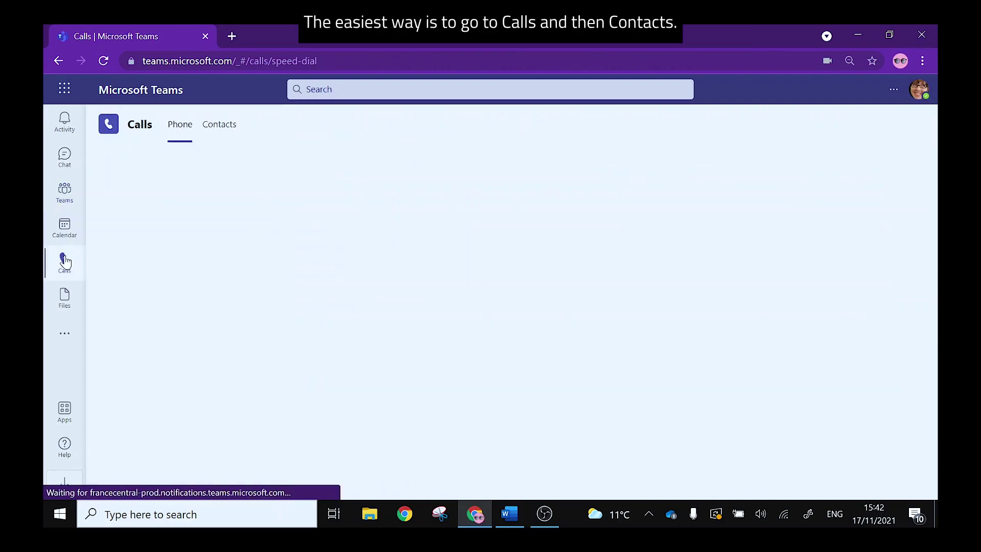
click(219, 125)
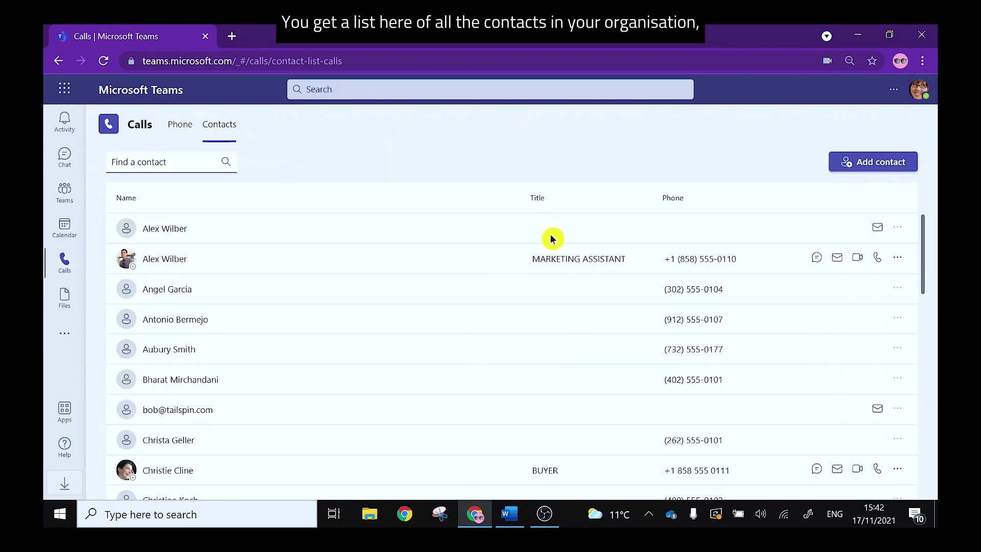
scroll(523, 243, down, 4)
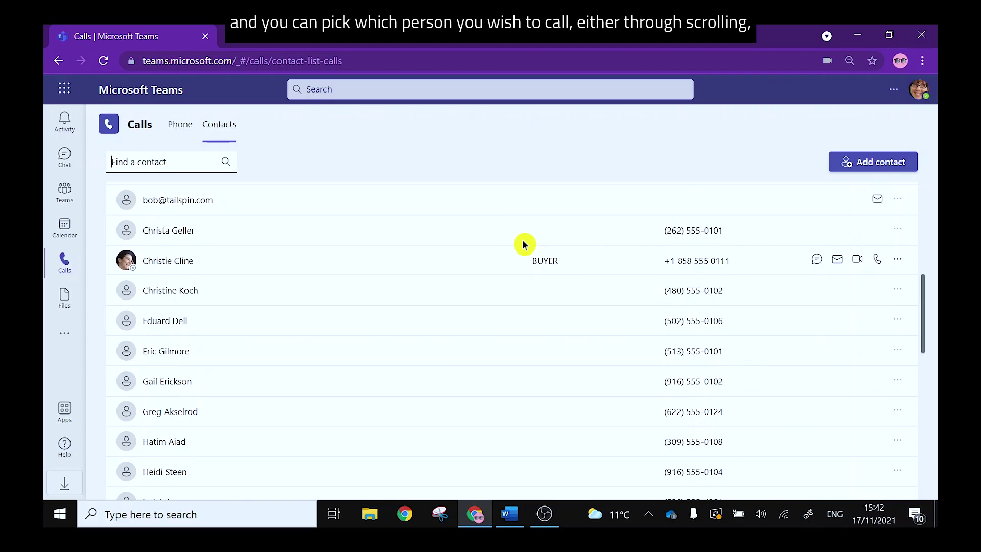
scroll(524, 244, down, 4)
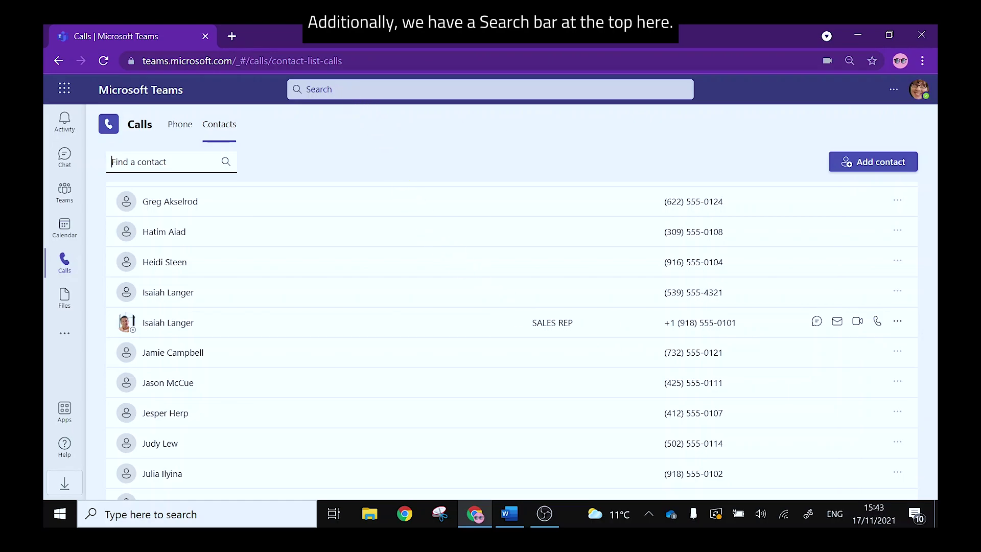
- Search the whole of Teams for the director by full name and open the chat with that person
click(296, 89)
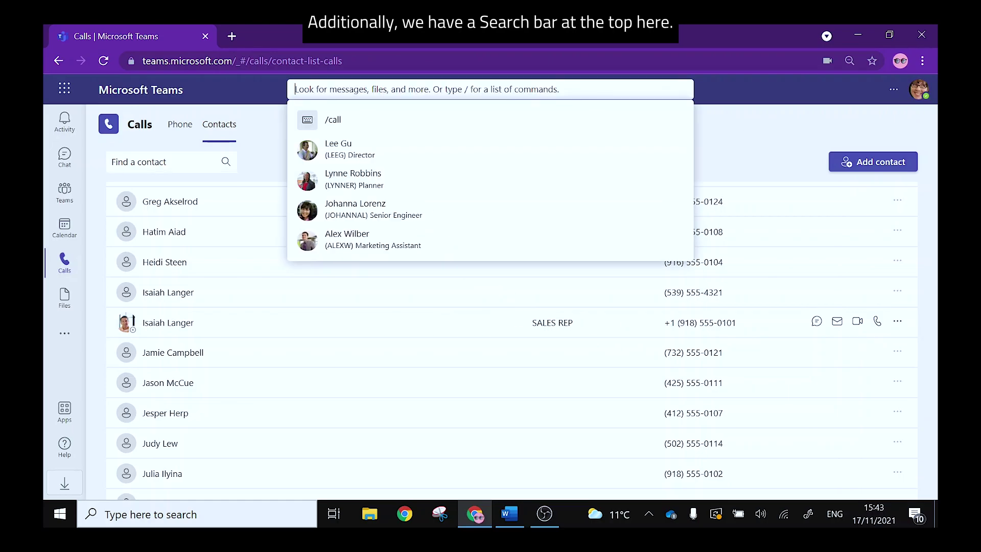
text(lee)
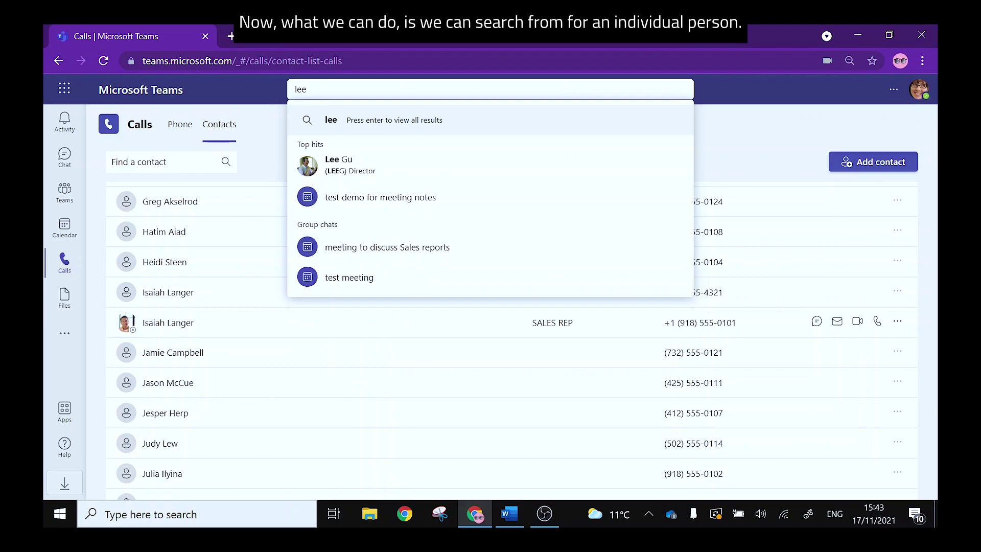
text( gu)
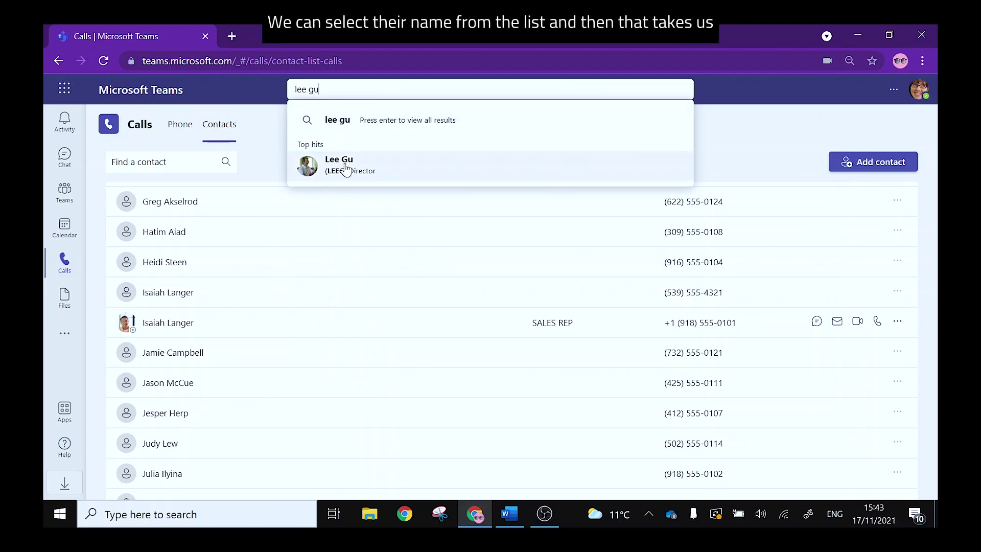
click(346, 169)
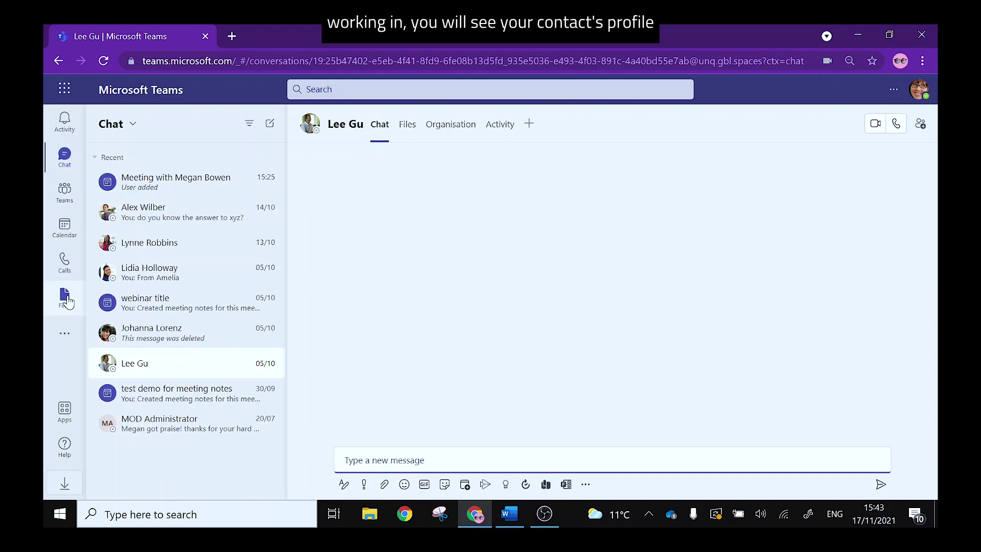
- Start an audio call from the director's profile card in the Design channel's posts, and hang up
click(64, 191)
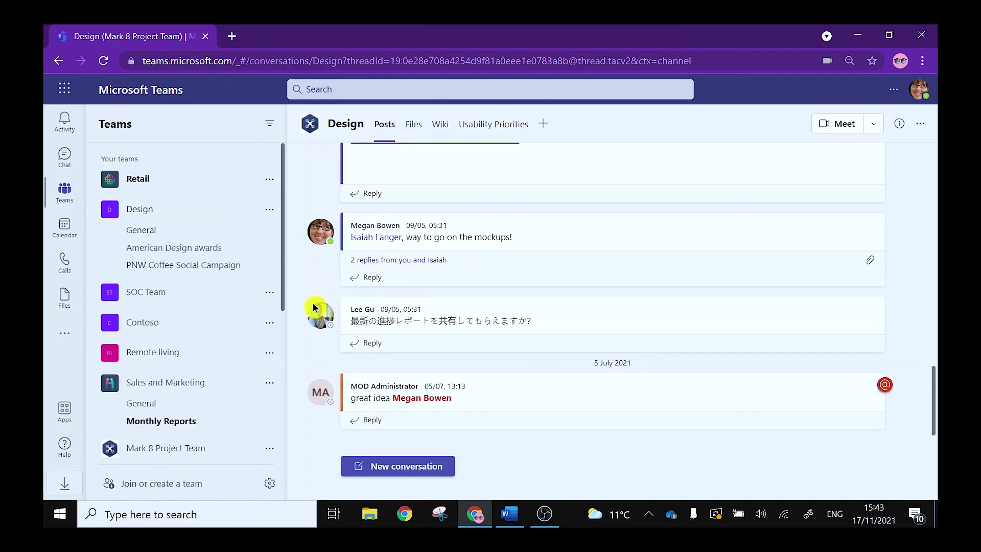
mouse_move(317, 321)
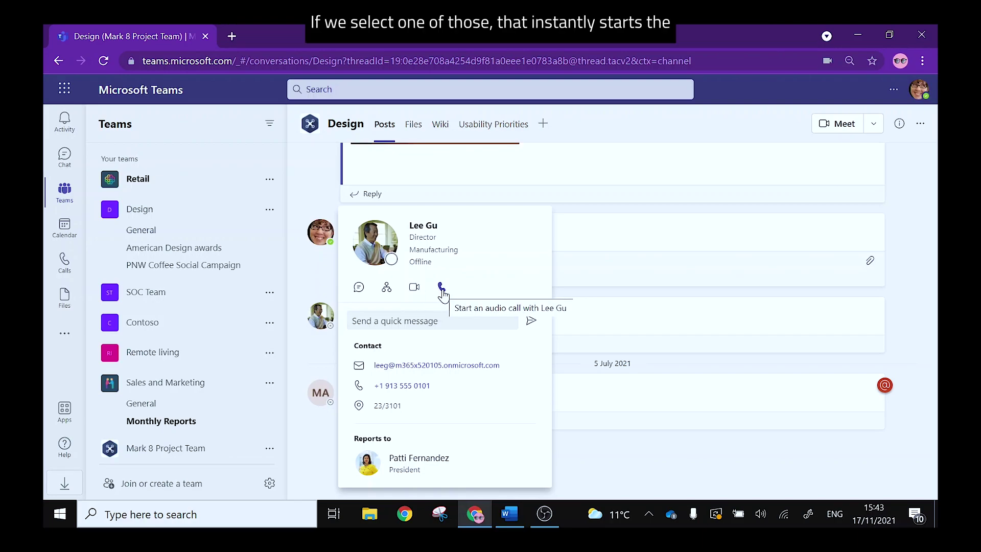
click(442, 290)
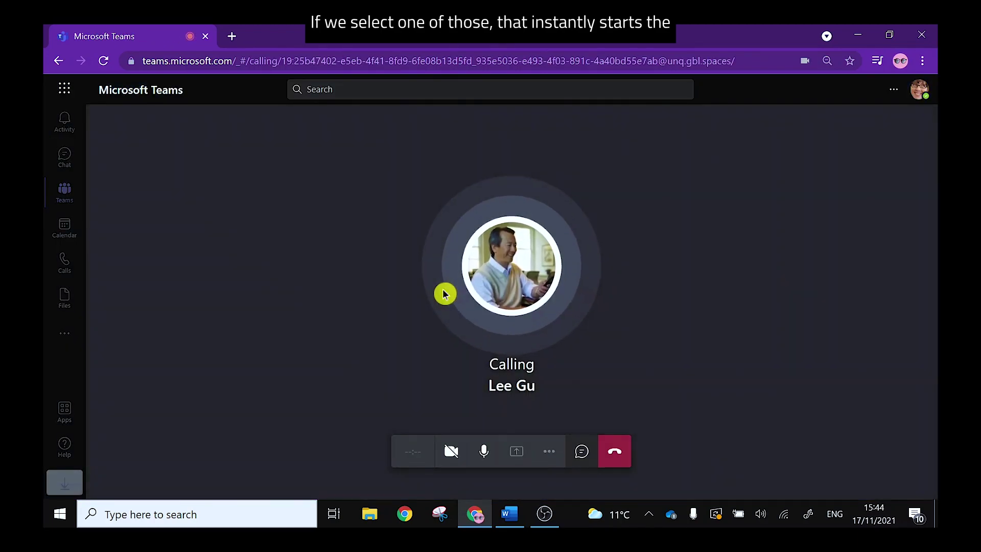
click(613, 453)
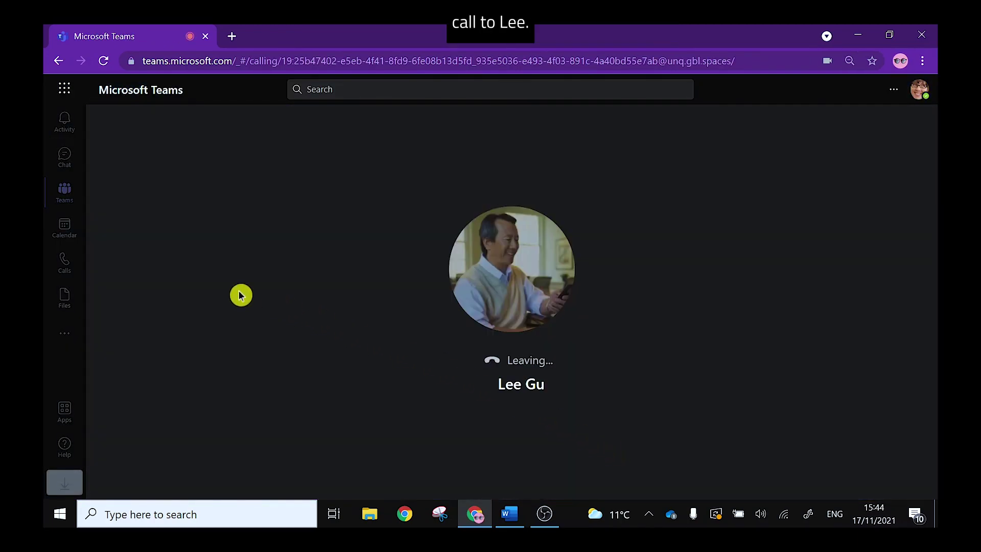
- Go to Calls and view the call options of the second speed dial contact
click(61, 261)
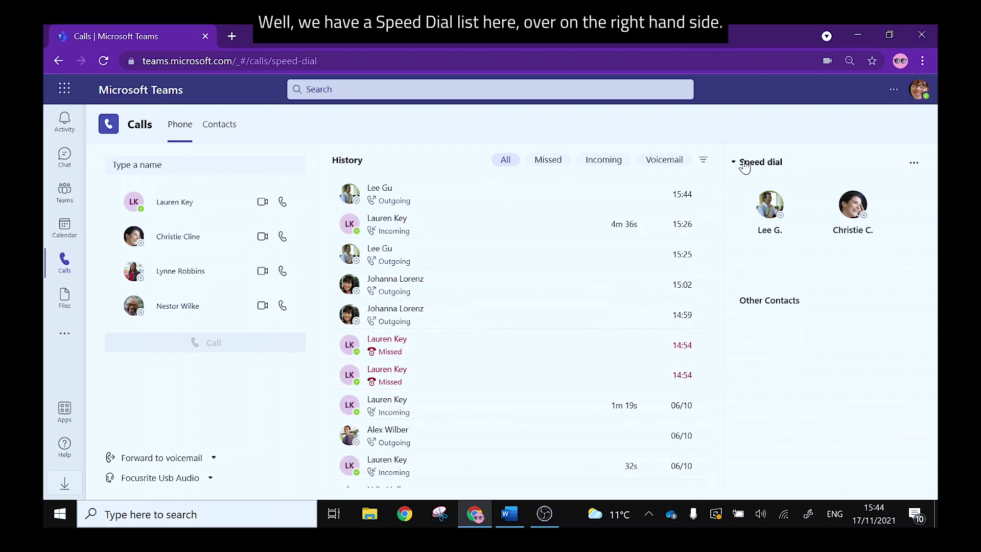
mouse_move(878, 212)
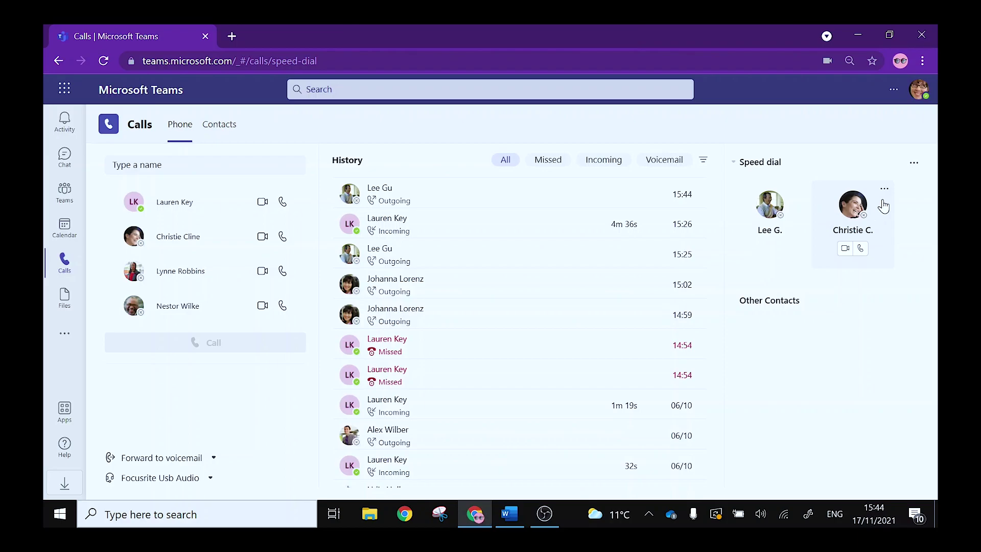
click(915, 164)
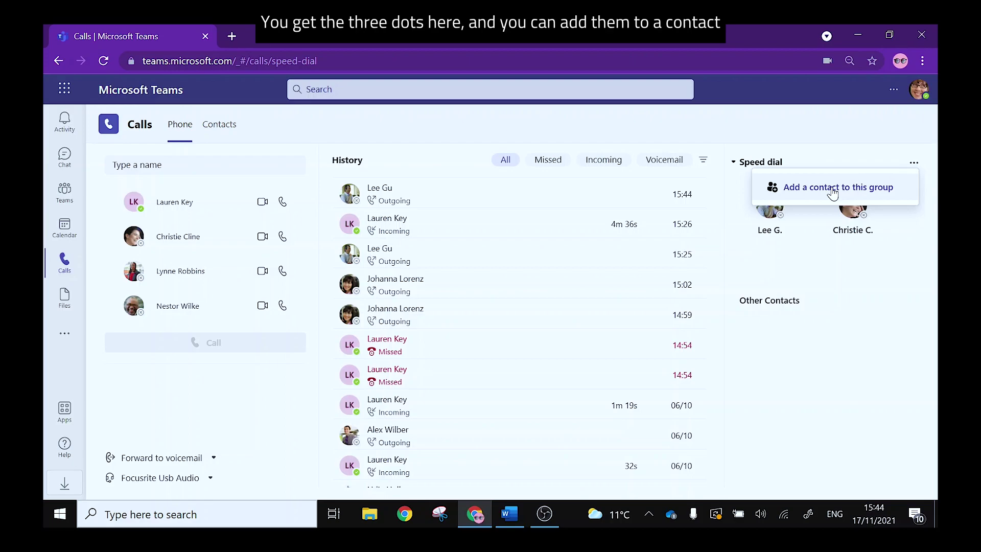
click(833, 190)
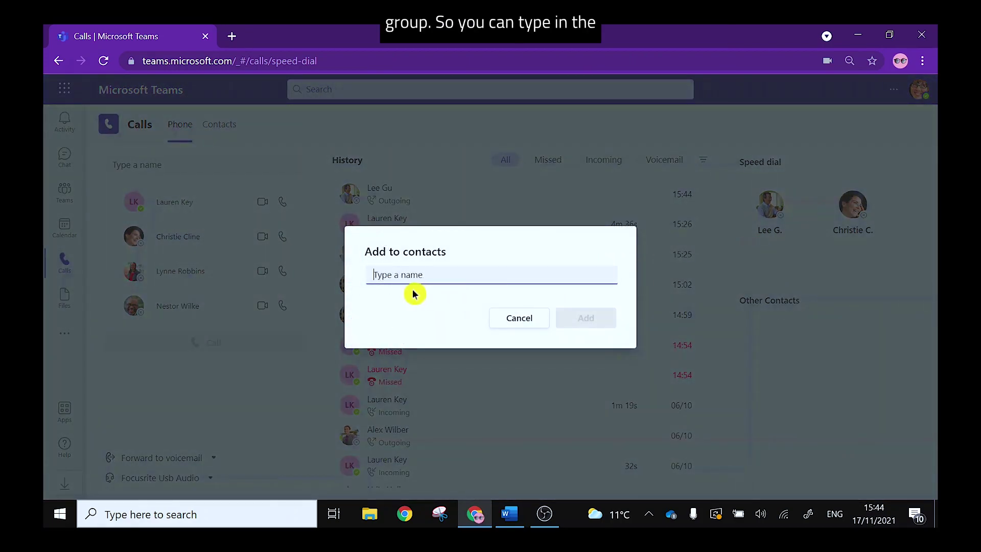
text(is)
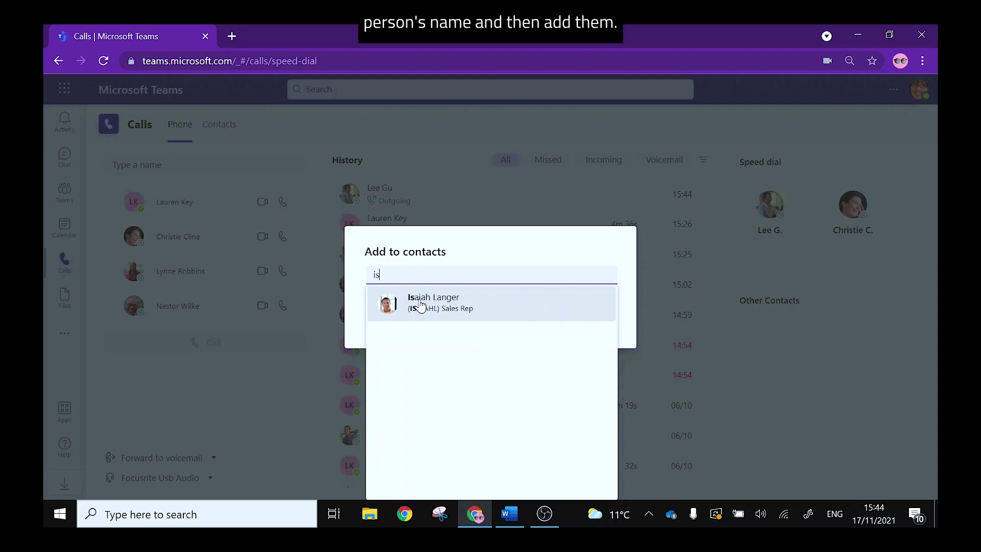
click(421, 305)
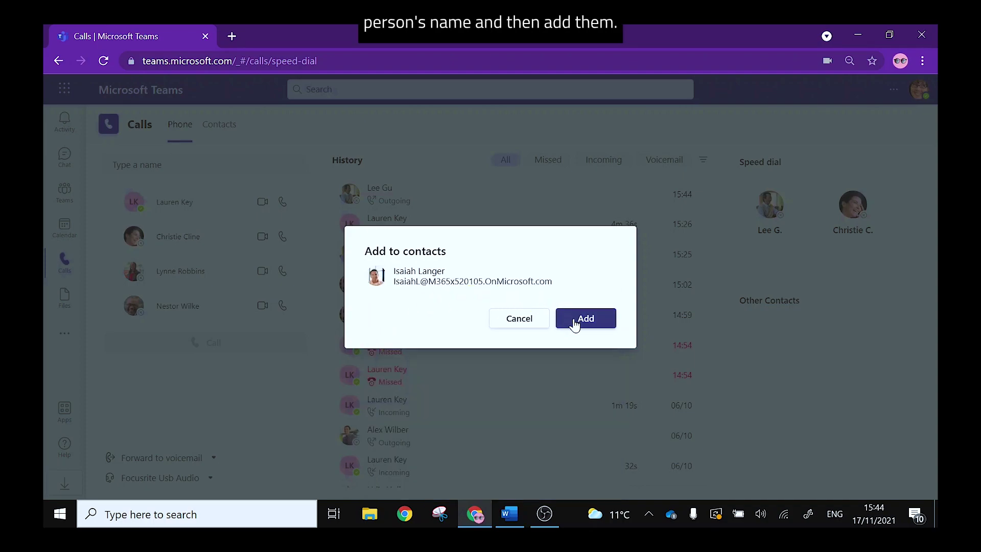
click(519, 318)
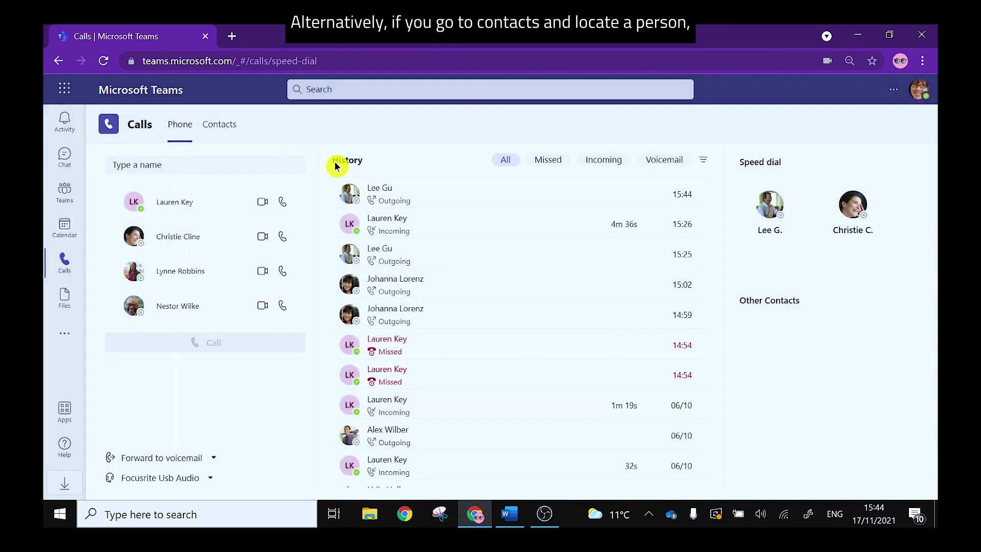
- Add the Marketing Assistant from the contact list to speed dial and return to the Phone view
click(216, 127)
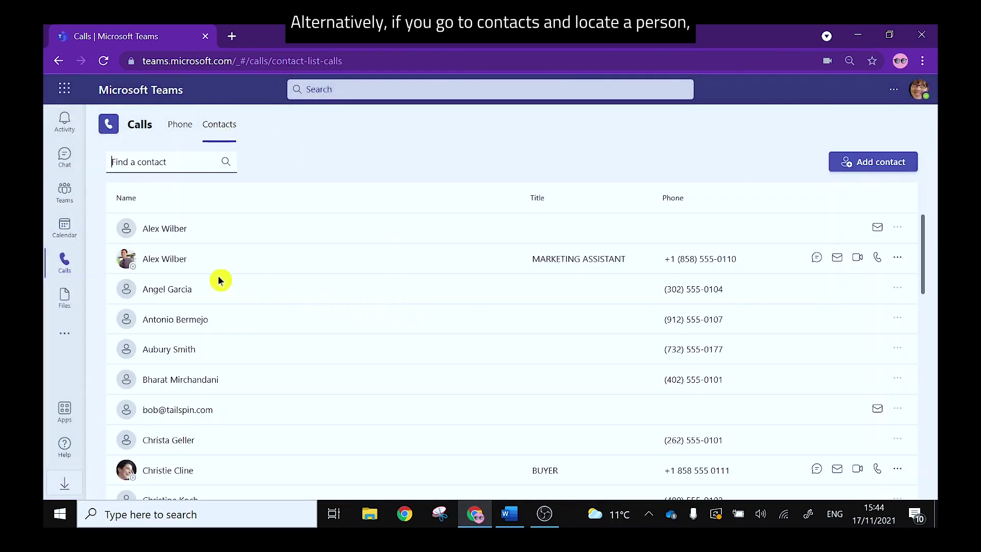
click(899, 261)
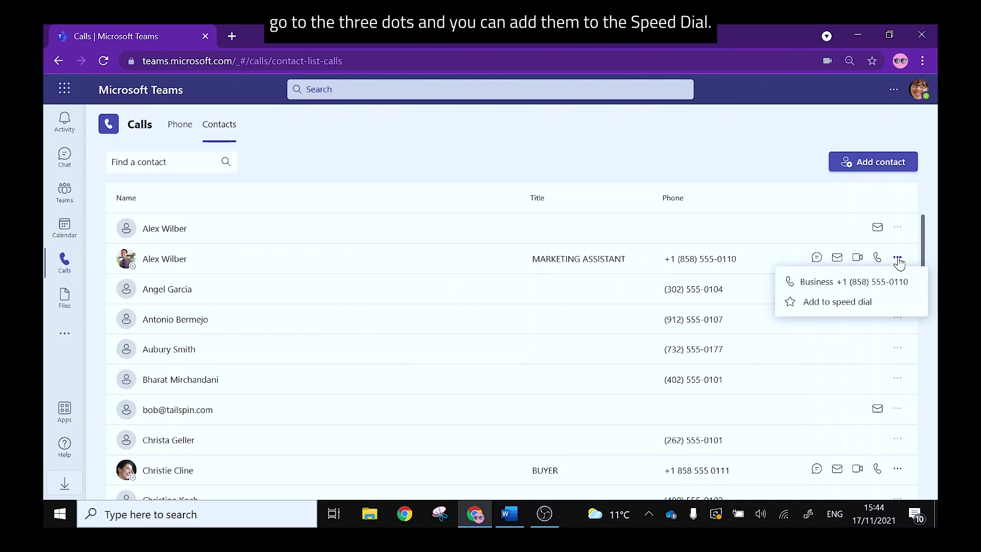
click(830, 309)
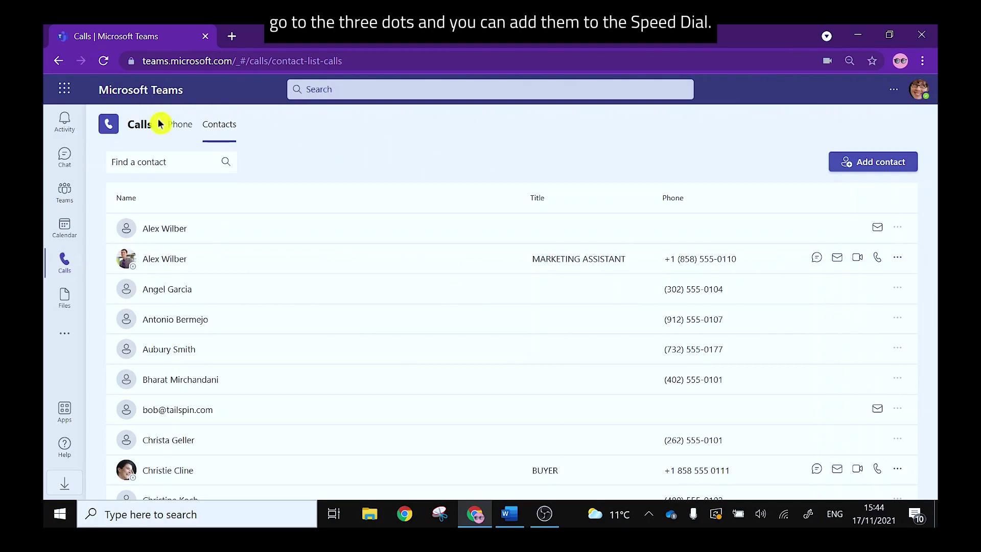
click(186, 128)
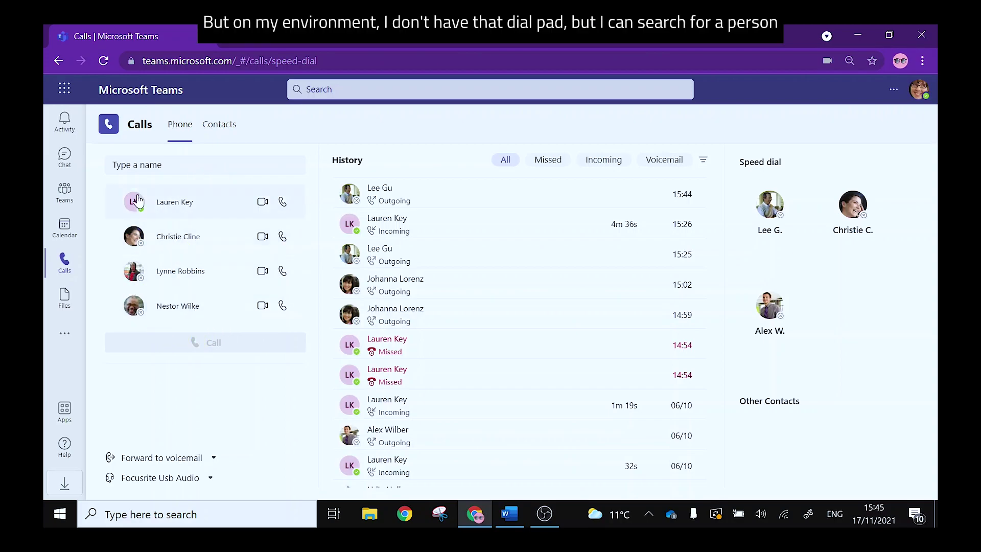
- Search for the director by first name in the Phone view and select that person as the one to call
click(134, 165)
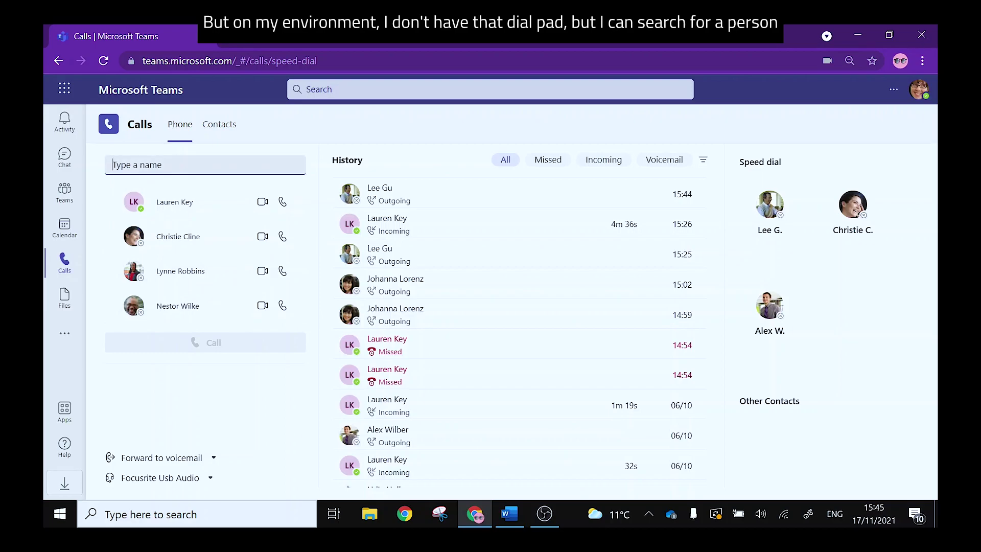
text(lee)
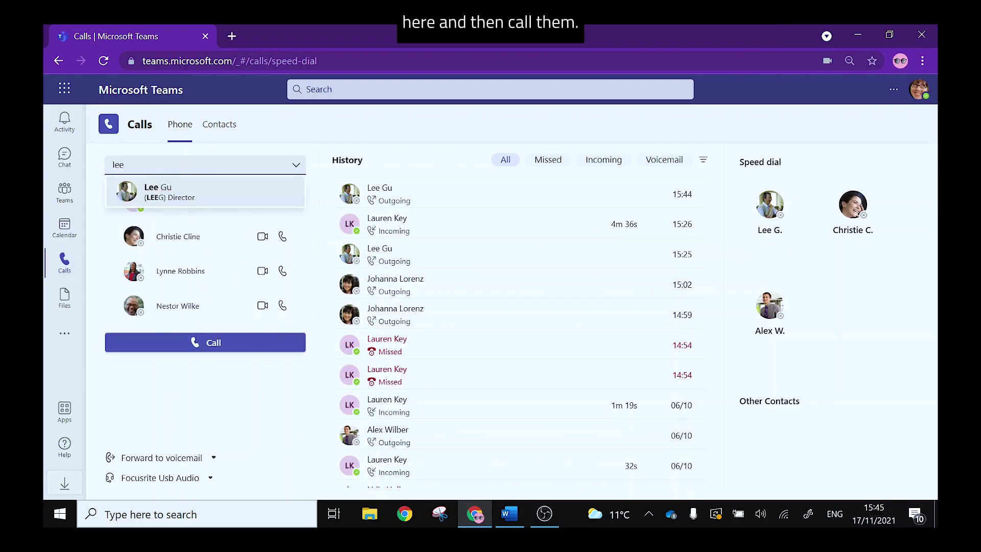
click(166, 193)
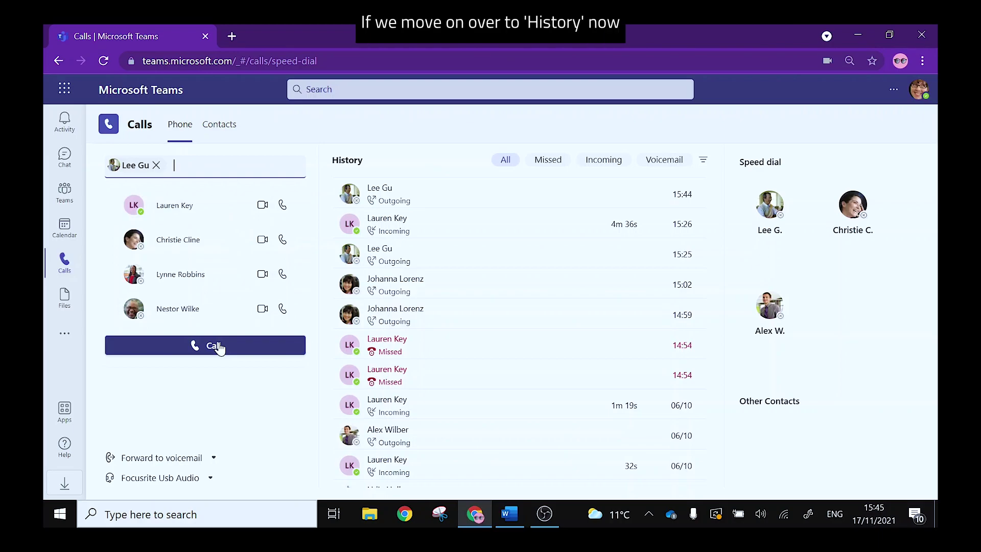
click(296, 136)
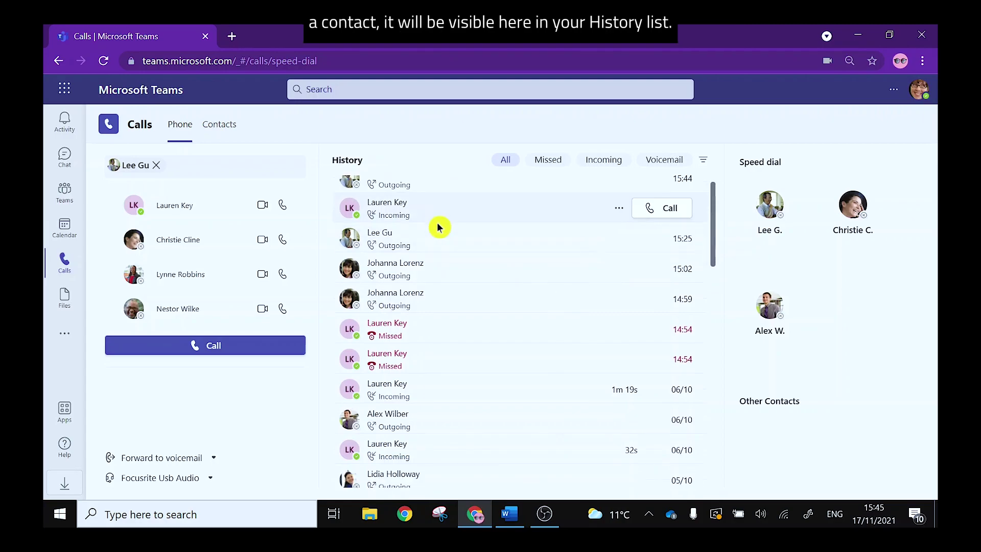
- Look through the call history and show the further options for the incoming call from 15:26
scroll(439, 227, down, 5)
scroll(439, 226, up, 5)
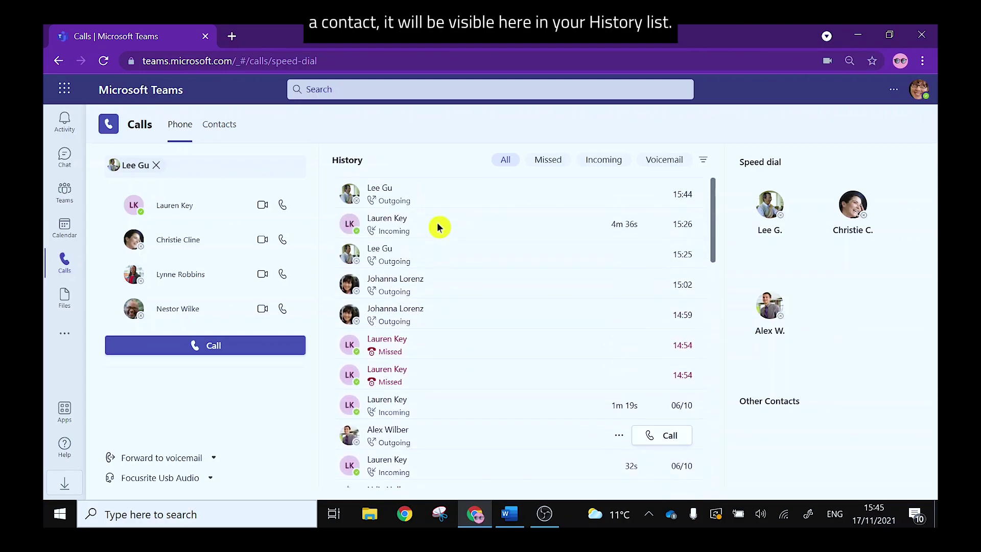
mouse_move(438, 226)
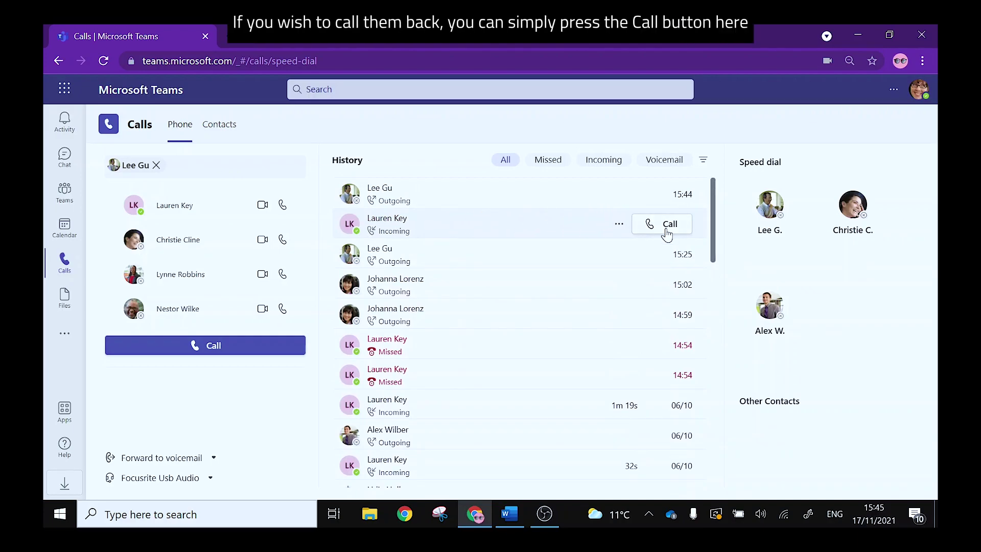
click(618, 227)
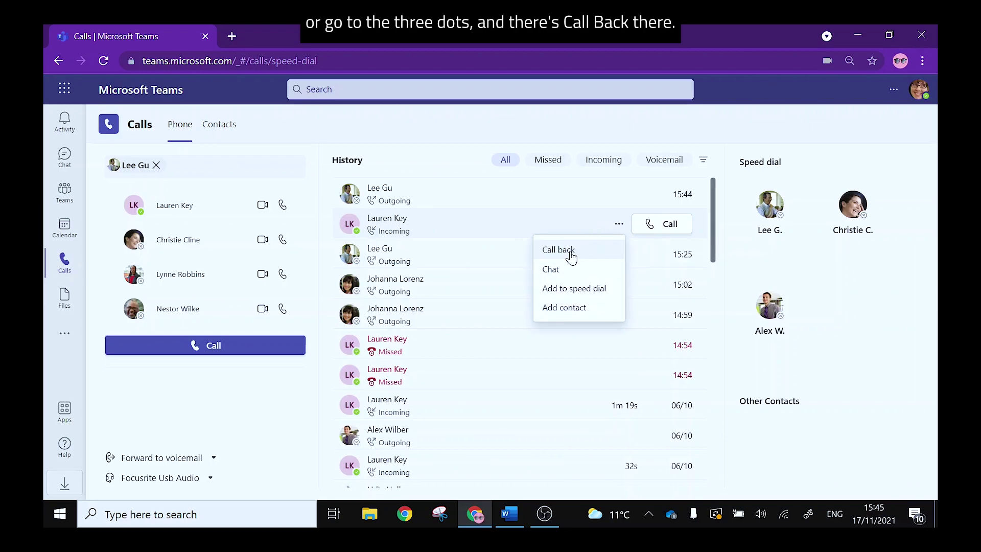
- Filter the call history to Voicemail and open the details of the first voicemail
click(662, 164)
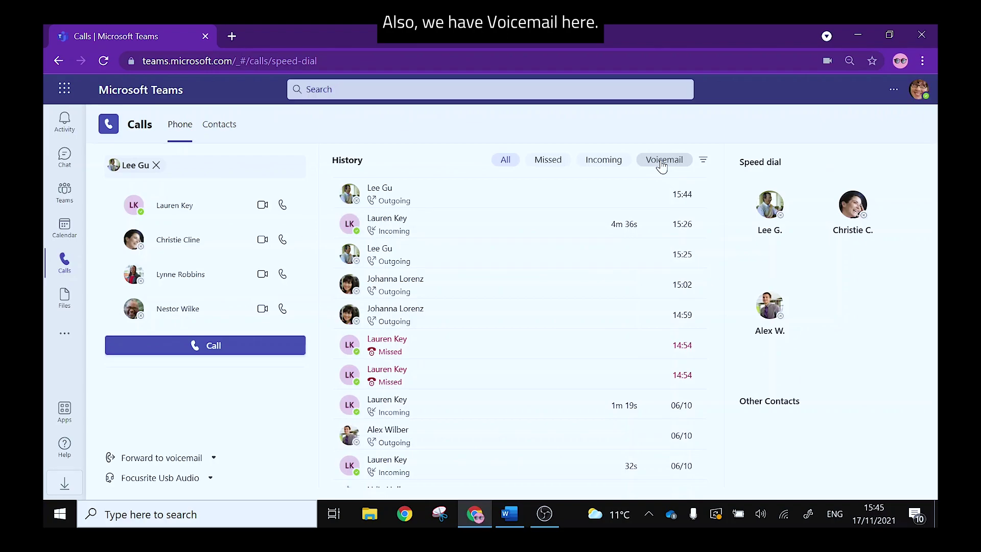
click(661, 162)
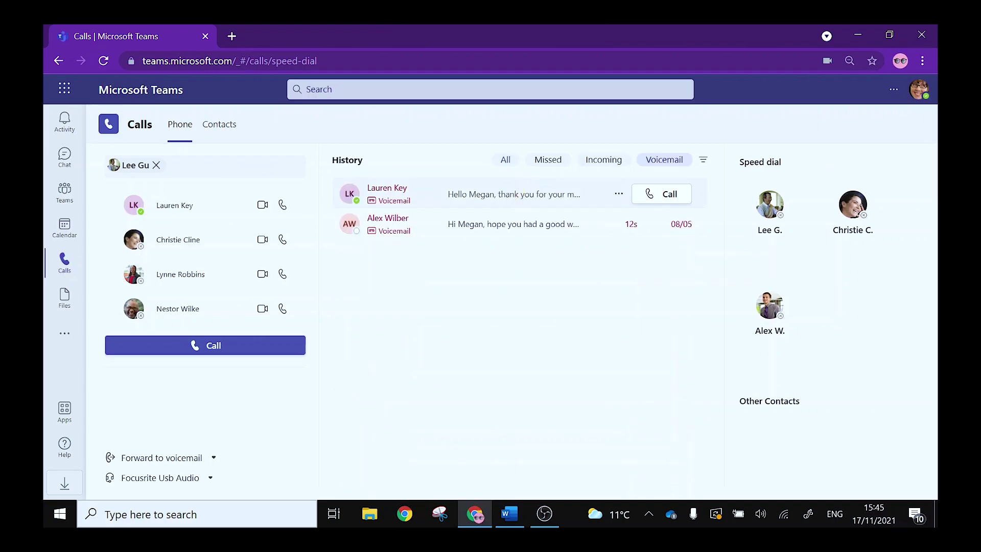
click(511, 193)
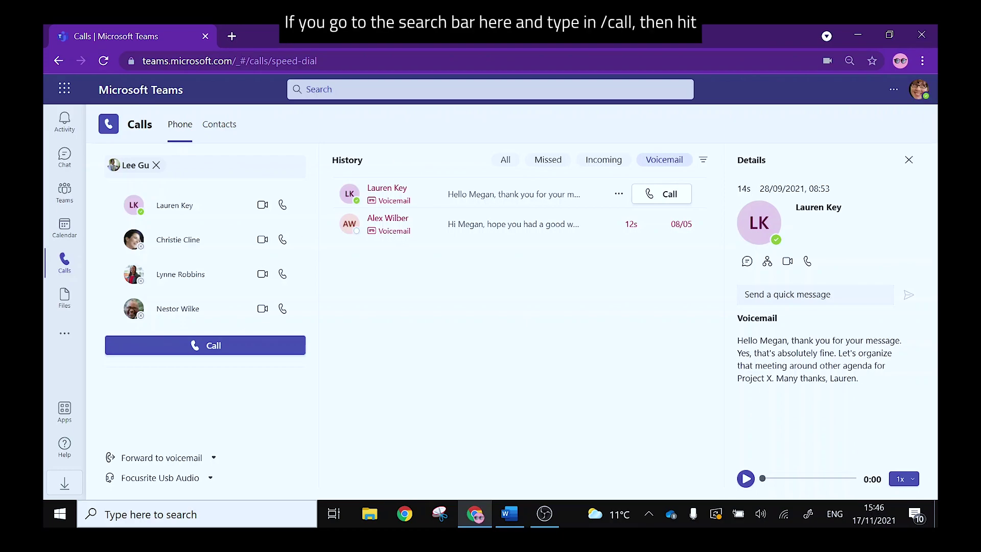
- Use the /call command to start a call to the Buyer, hang up, and return to the Calls view
click(295, 89)
text(/call)
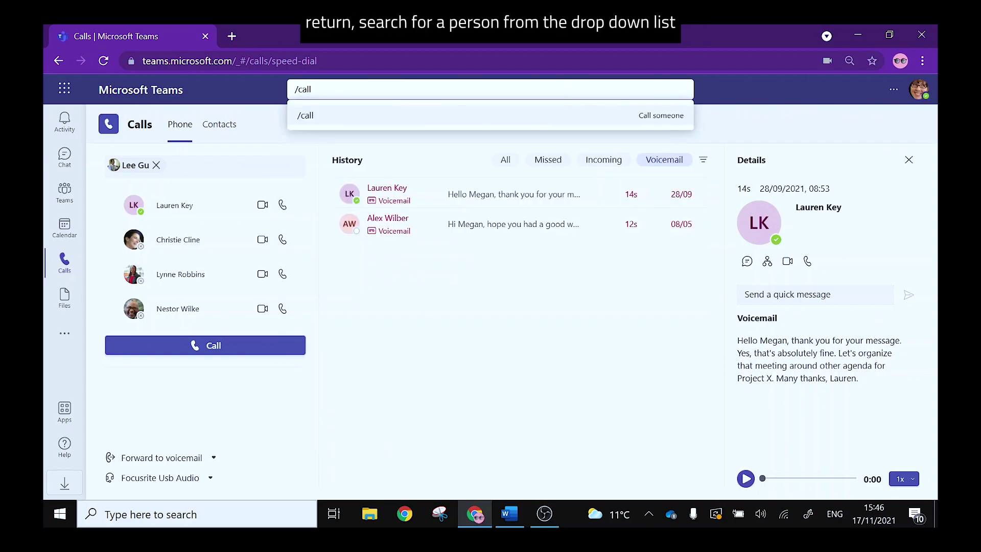
key(Return)
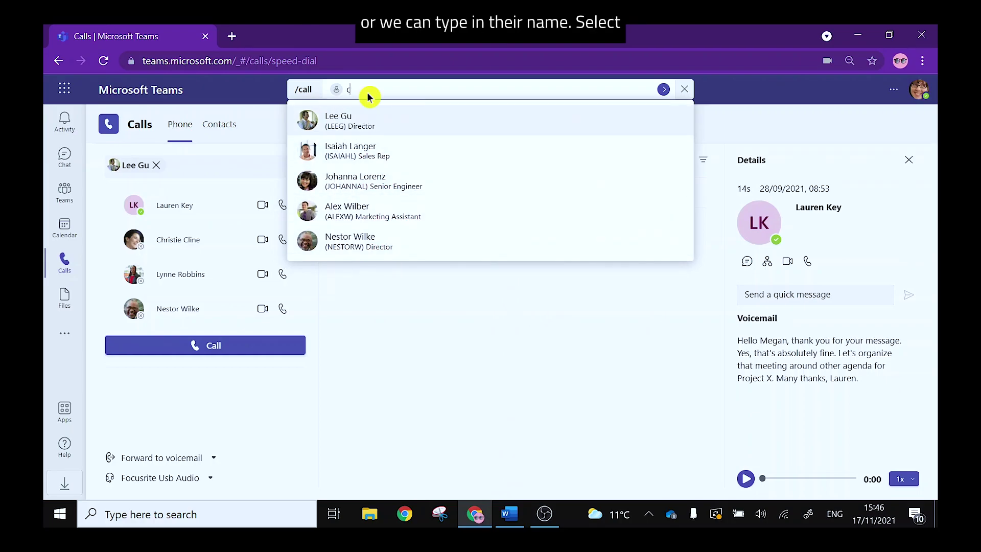
text(ch)
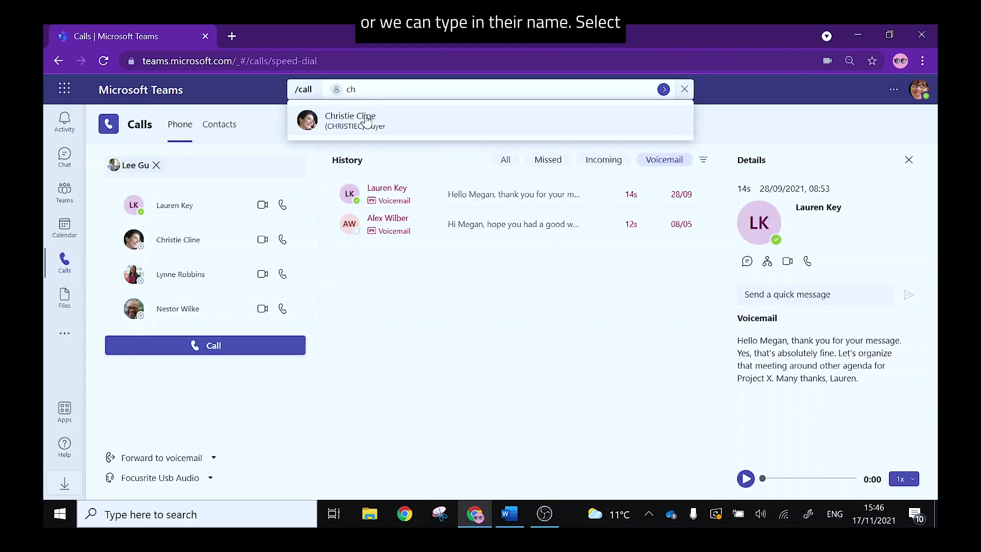
click(367, 119)
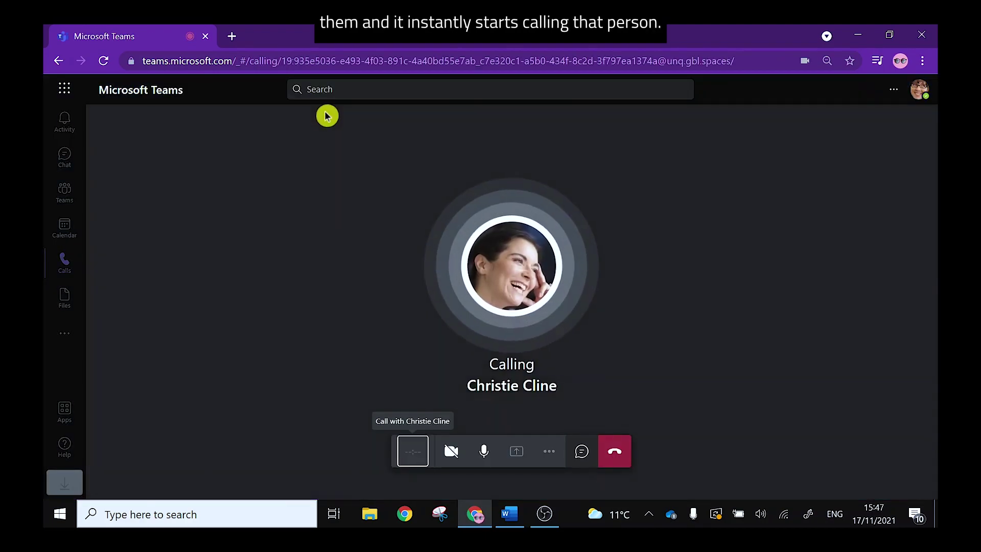
click(619, 461)
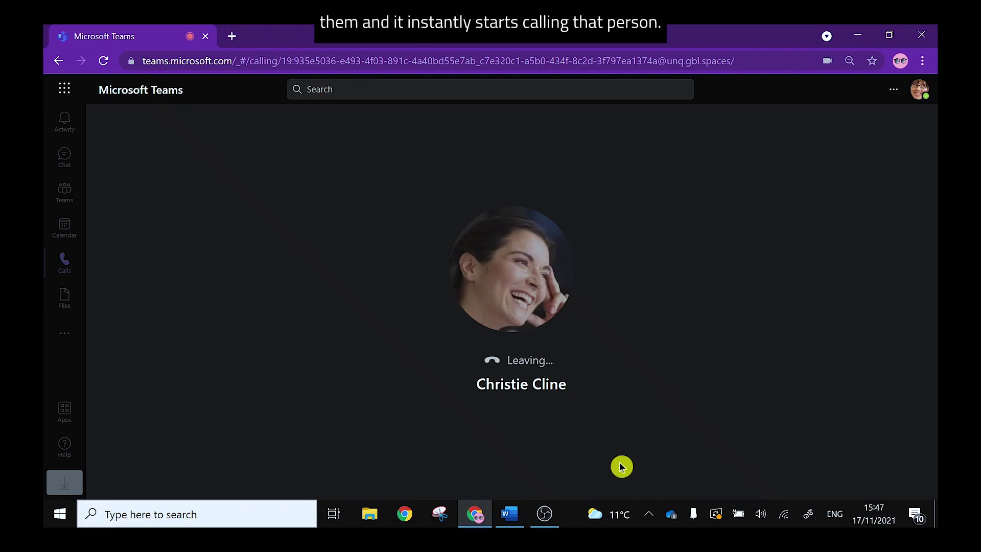
click(65, 270)
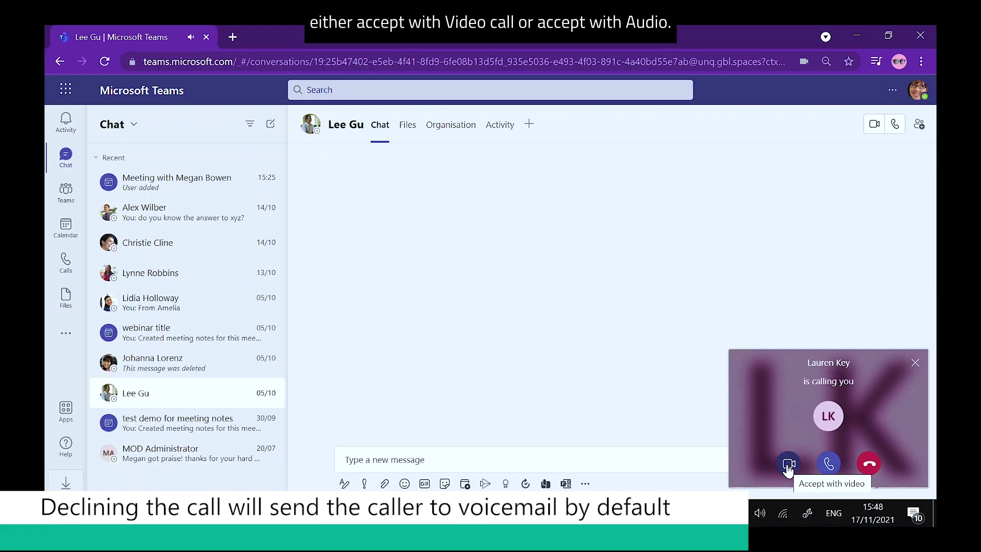
- Accept the incoming call with audio, and put the caller on hold before resuming the call
click(830, 463)
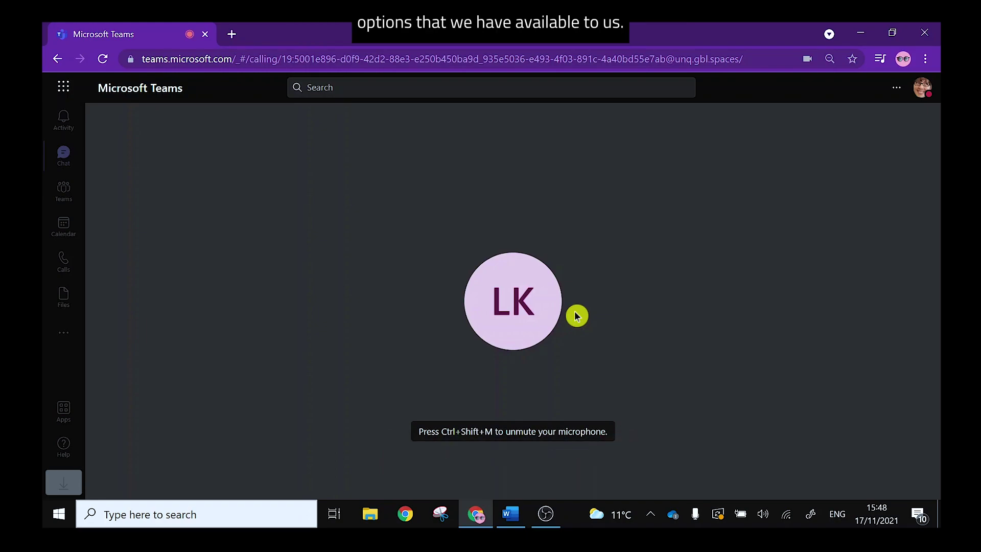
mouse_move(576, 366)
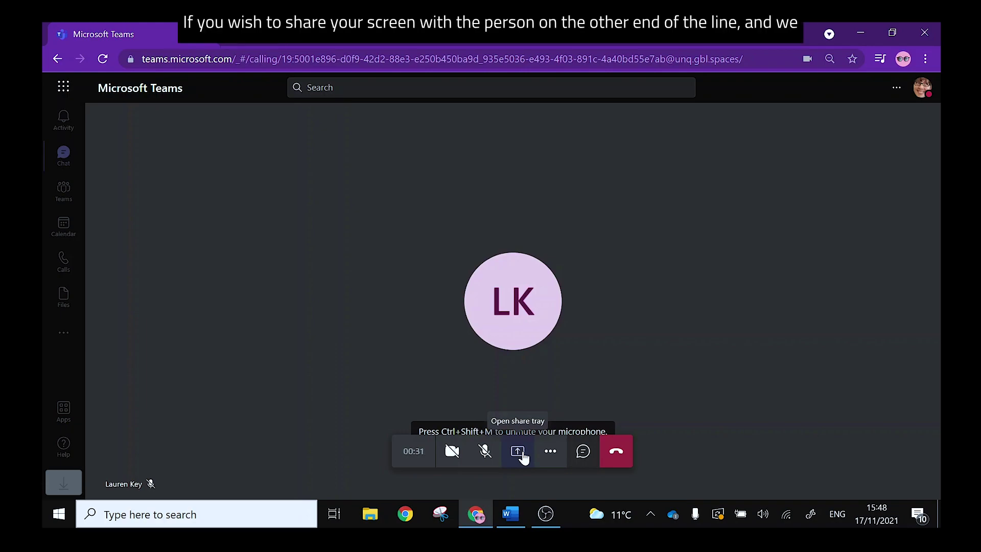
click(551, 453)
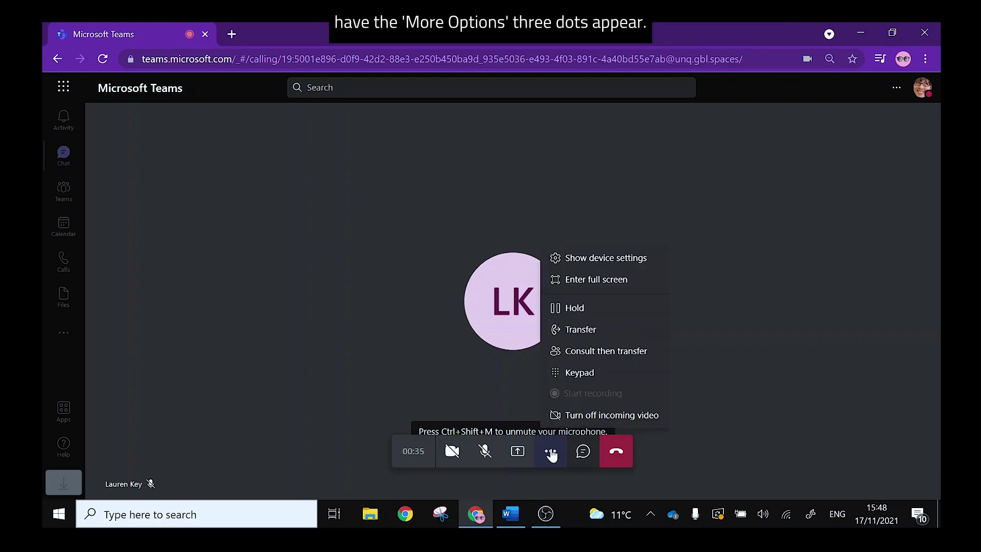
click(580, 312)
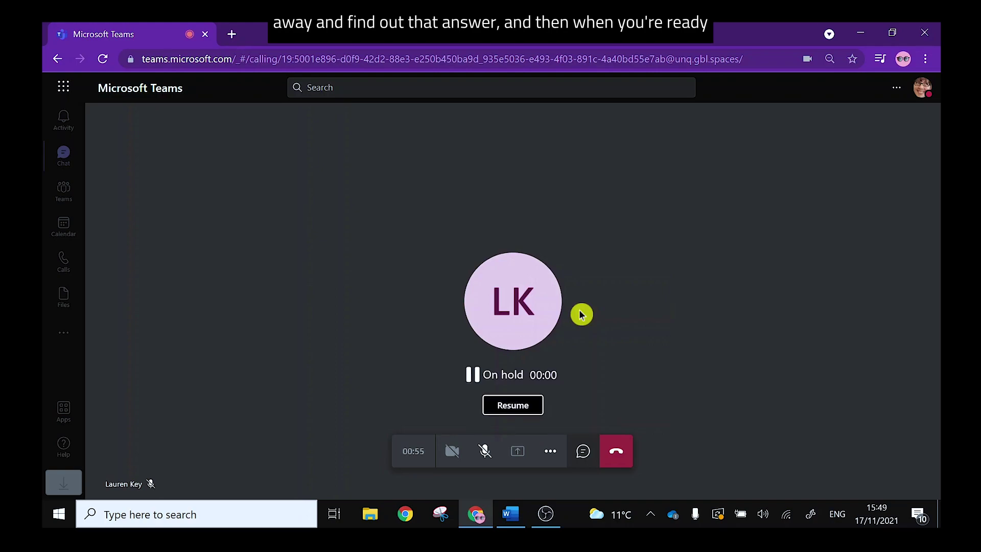
click(495, 412)
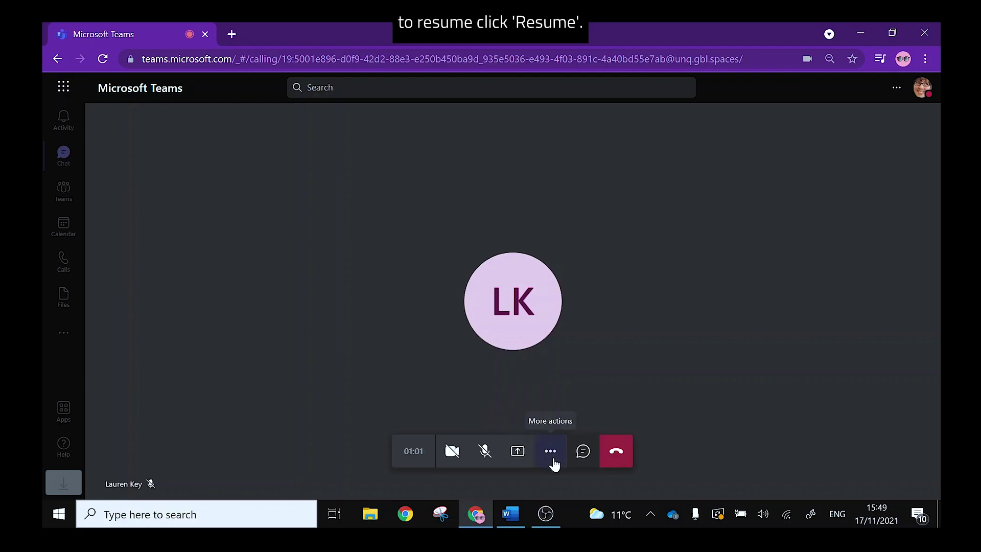
- Start a transfer of the call to the Buyer, show the available transfer destinations, and cancel it and resume the call
click(554, 462)
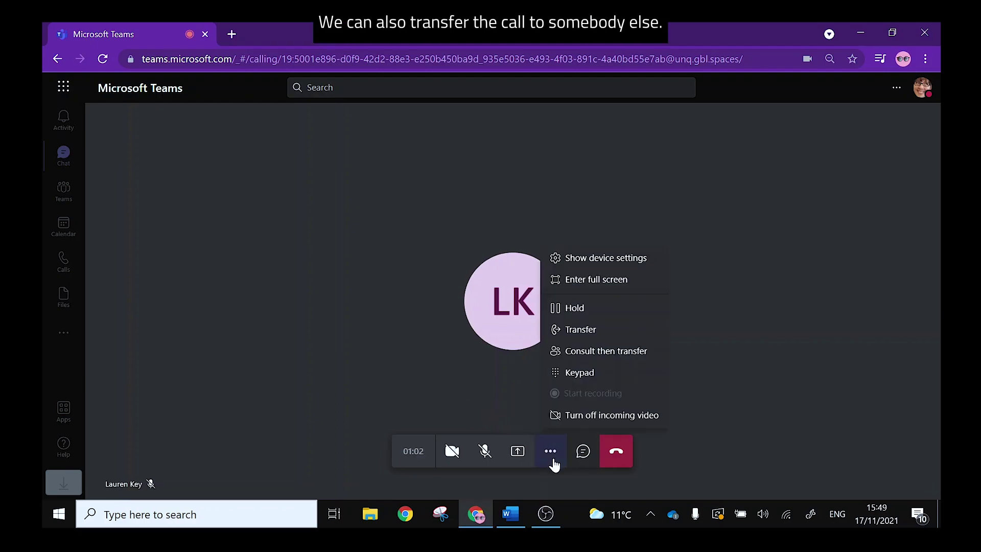
click(580, 334)
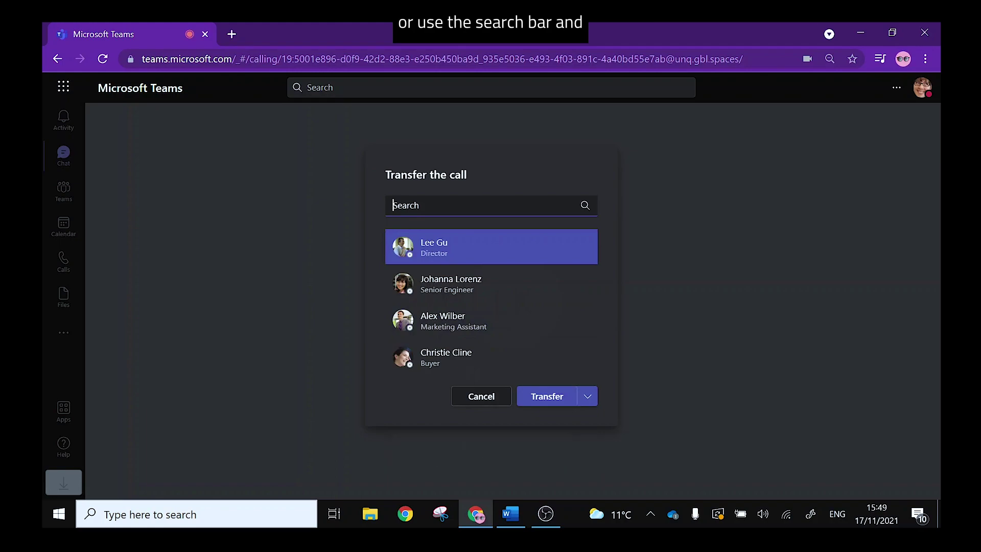
click(460, 354)
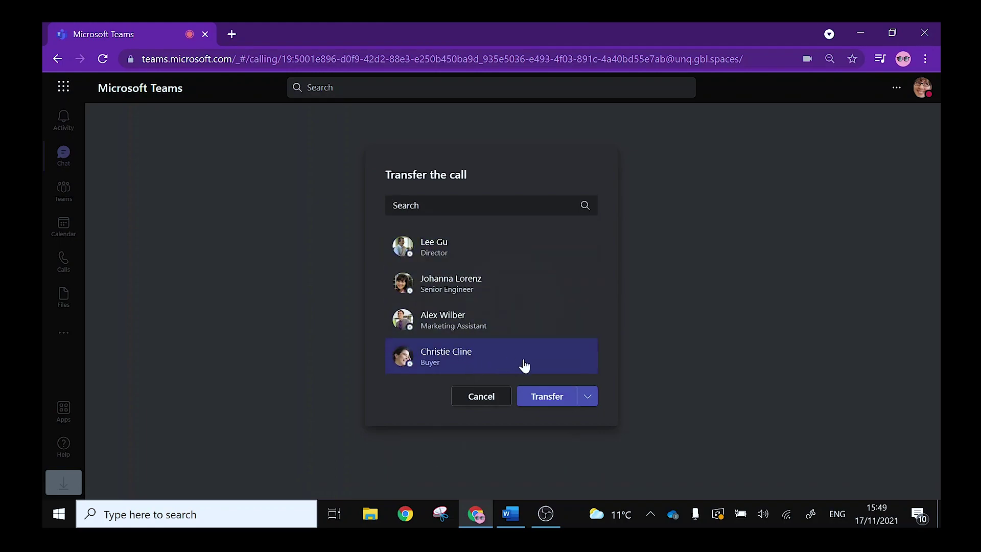
click(589, 402)
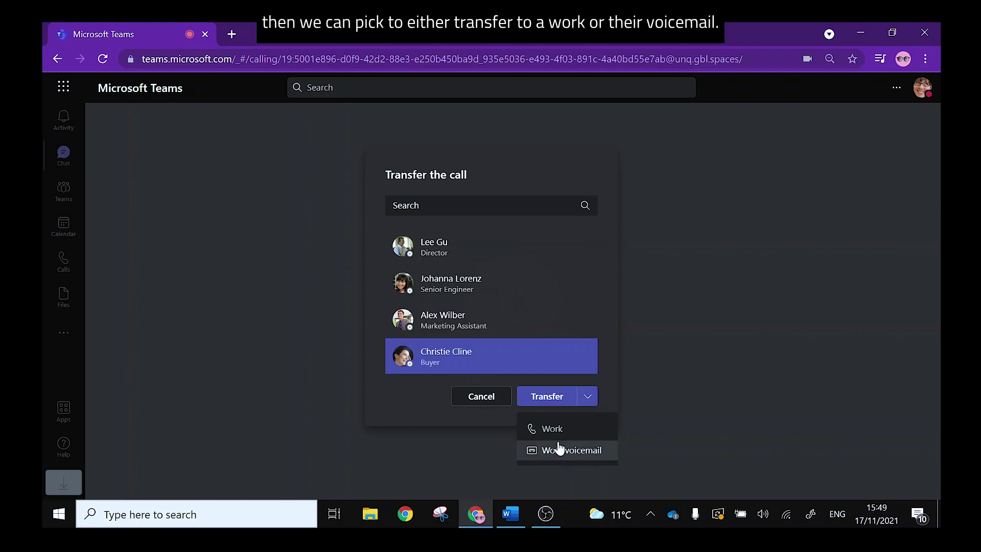
click(498, 407)
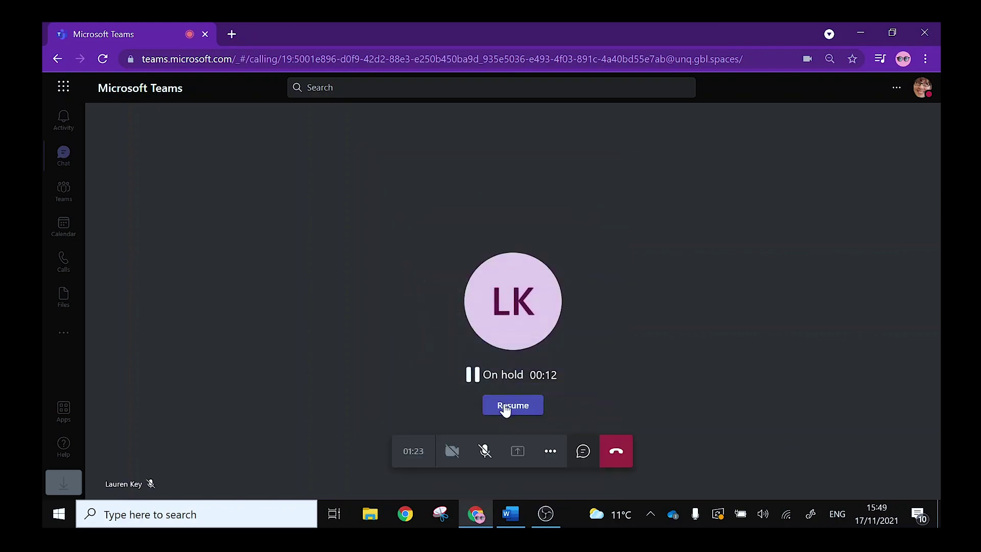
click(506, 408)
- Consult the Buyer about a transfer, draft the message "hello, do you know xyz", and stop consulting without sending it
click(551, 451)
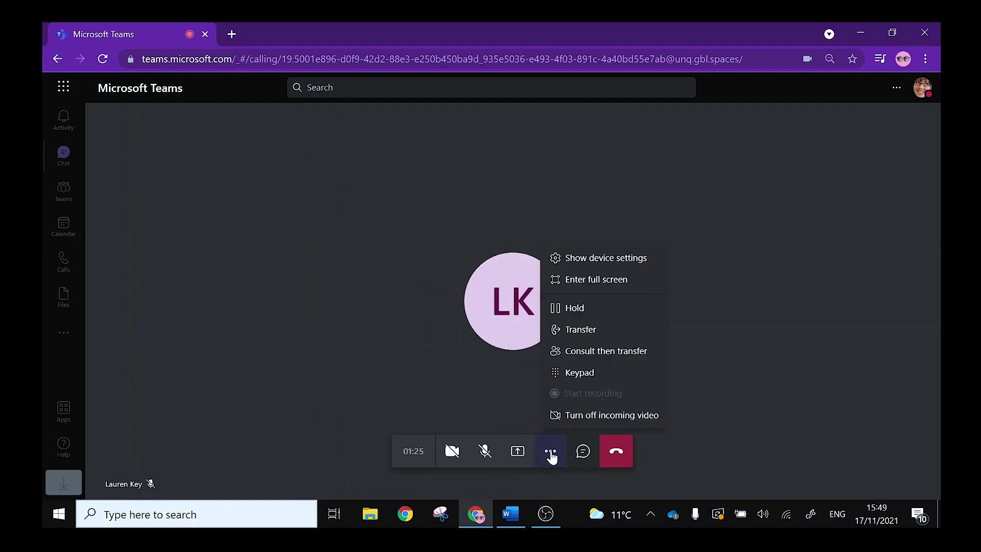
click(592, 357)
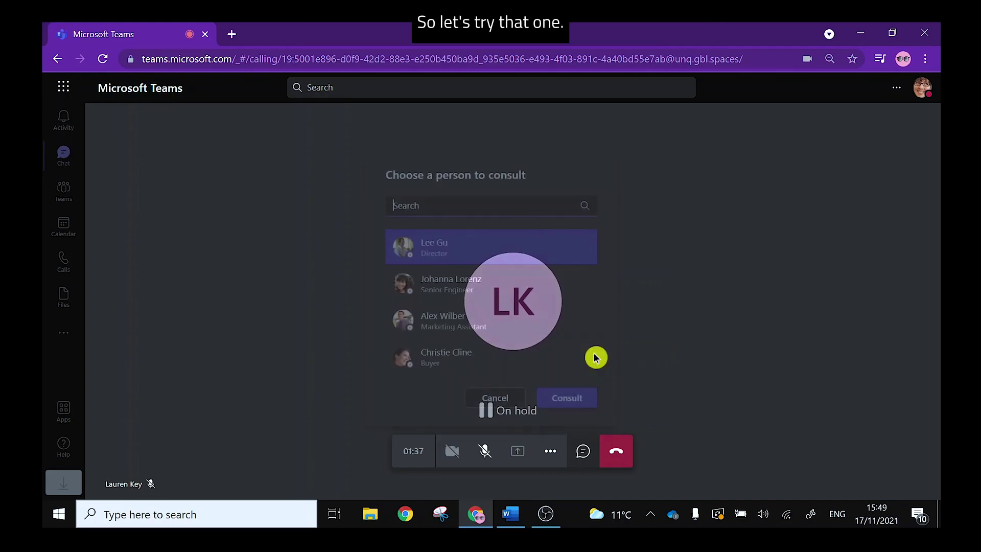
click(470, 358)
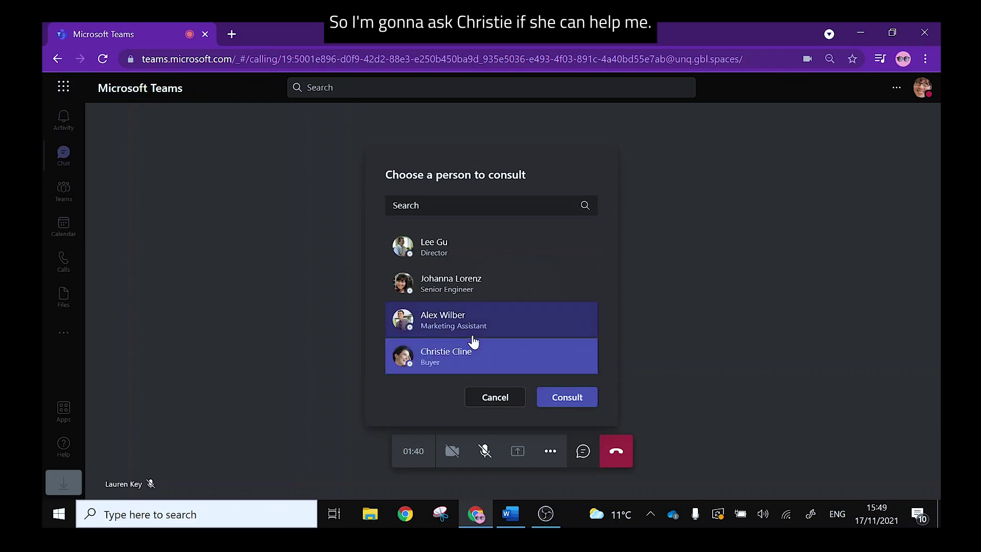
click(568, 397)
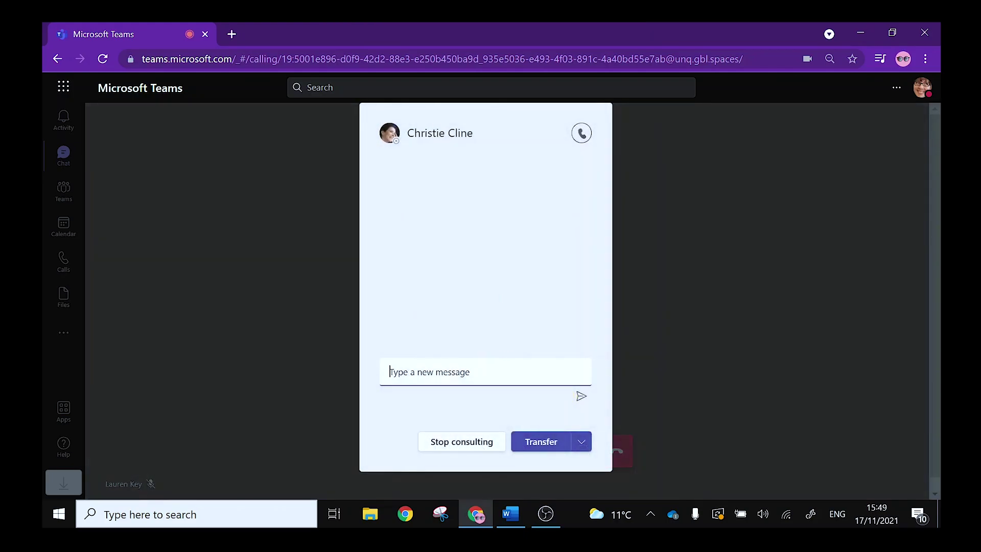
text(hello, do you kn)
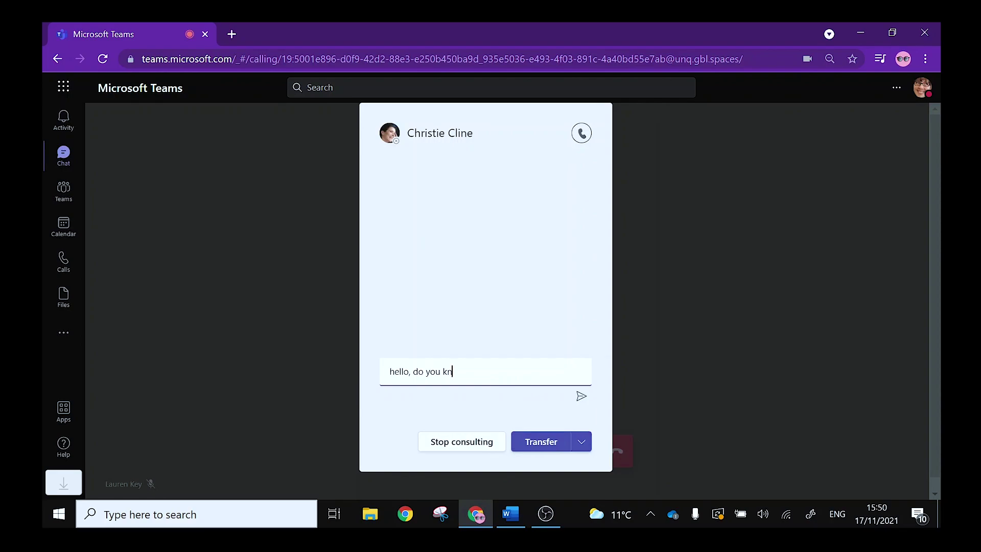
text(ow xyz)
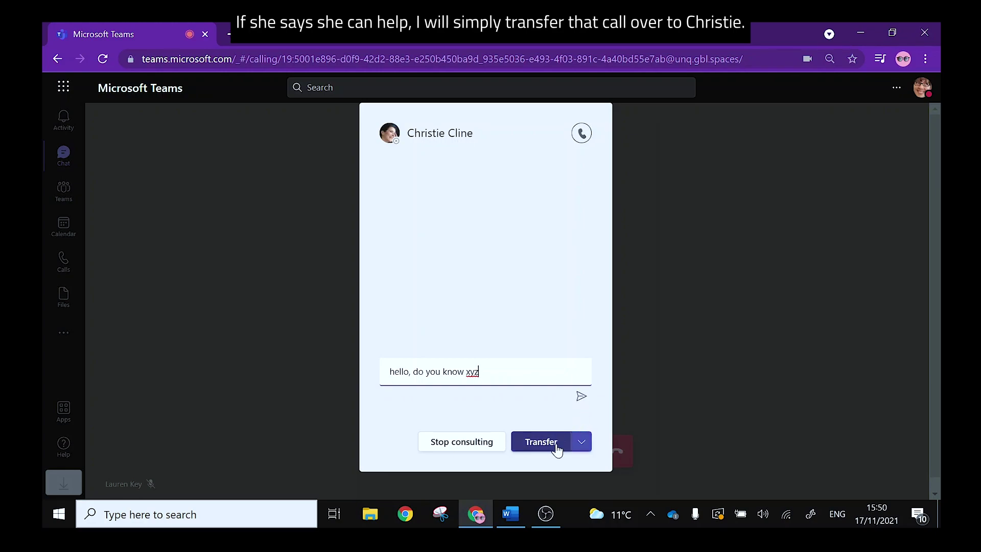
click(471, 443)
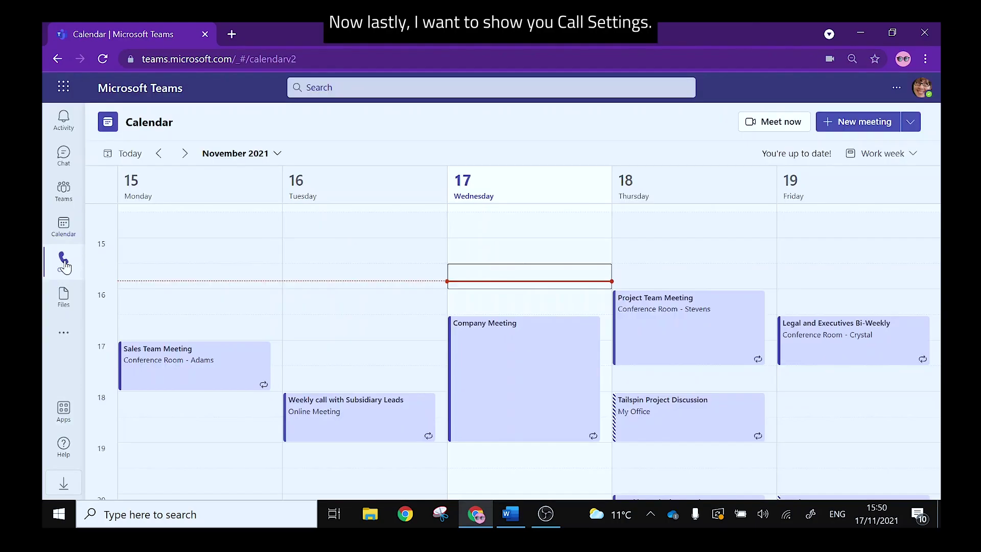
- Go to the Calls view and open the Calls section of the Teams settings
click(64, 262)
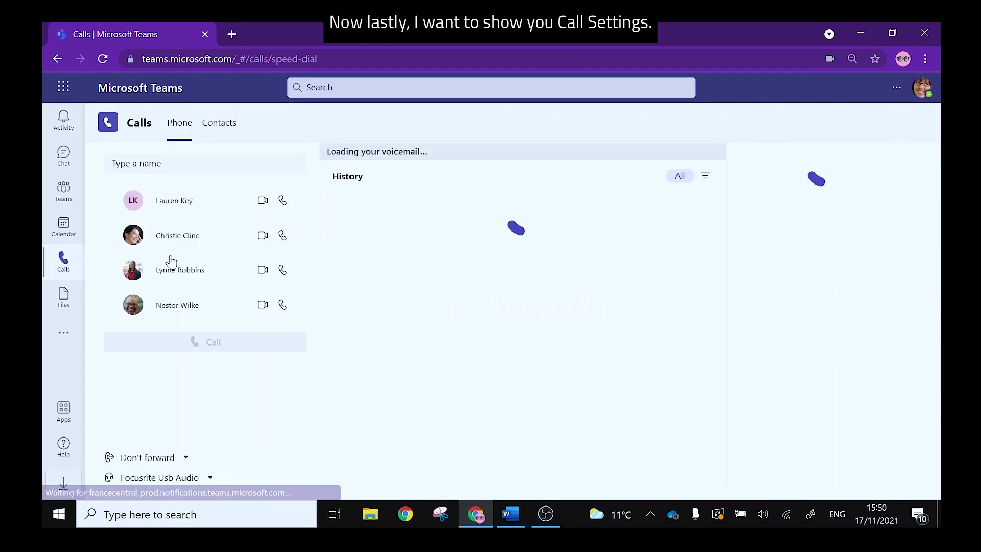
click(897, 88)
click(804, 118)
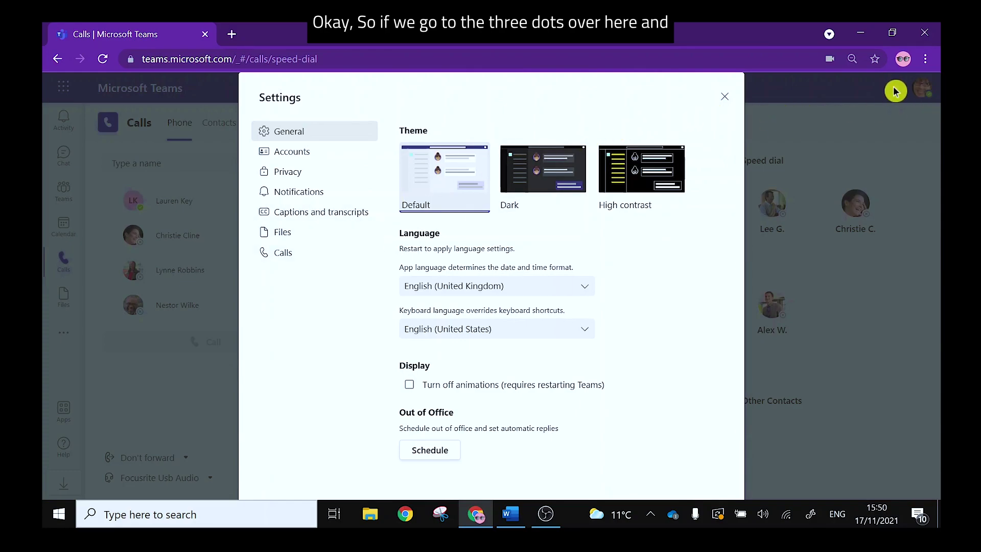
click(308, 264)
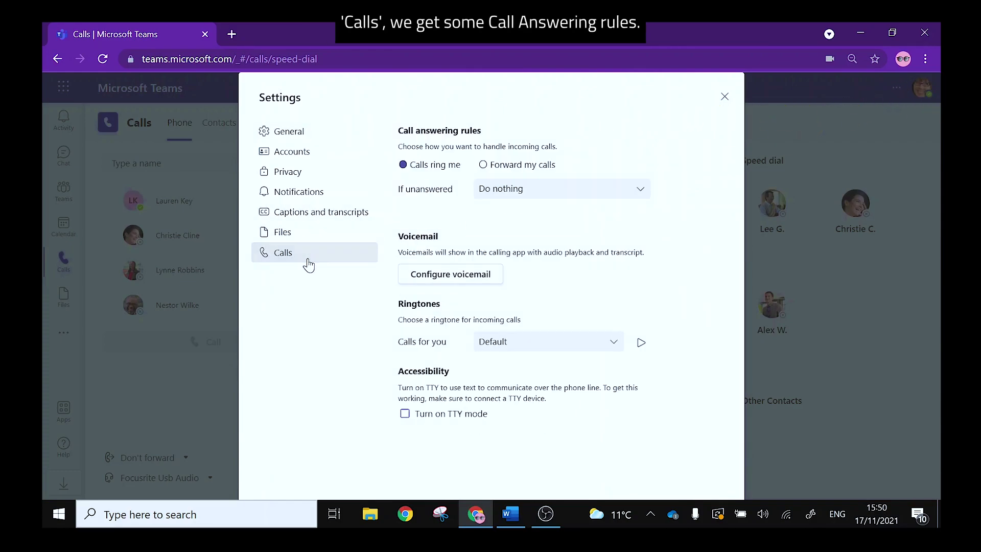
- Try the Voicemail option for unanswered calls and the Forward my calls rule, restoring Do nothing and Calls ring me
click(528, 195)
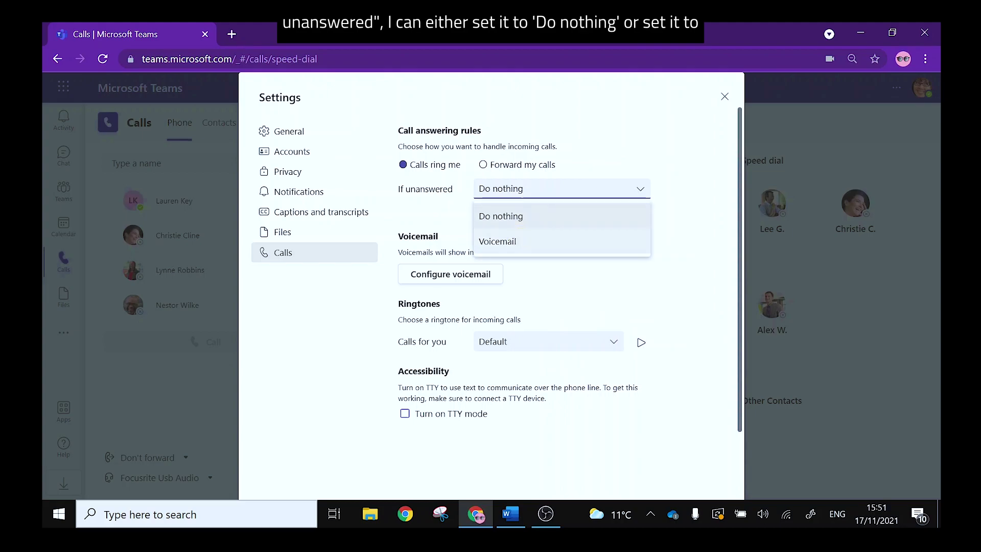
click(516, 242)
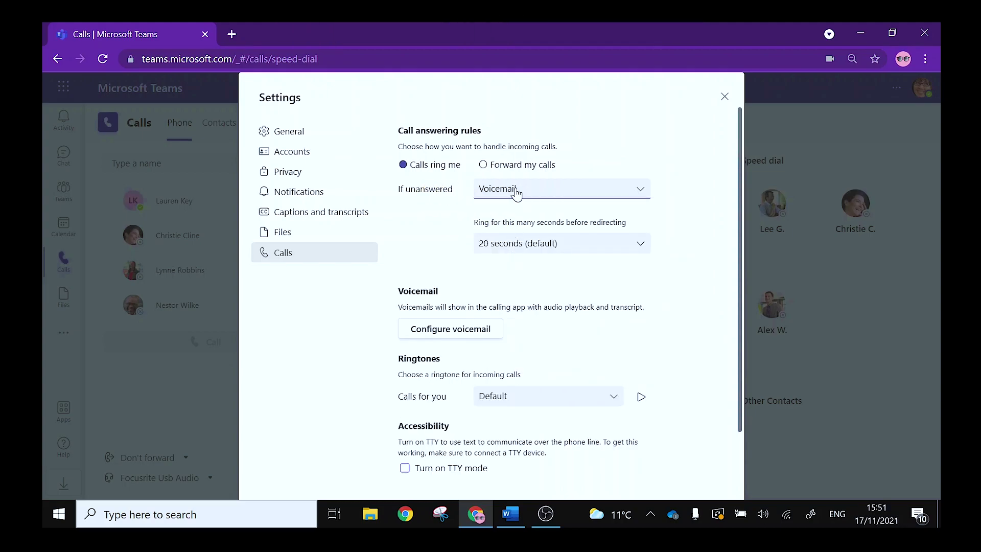
click(517, 193)
click(508, 215)
click(484, 165)
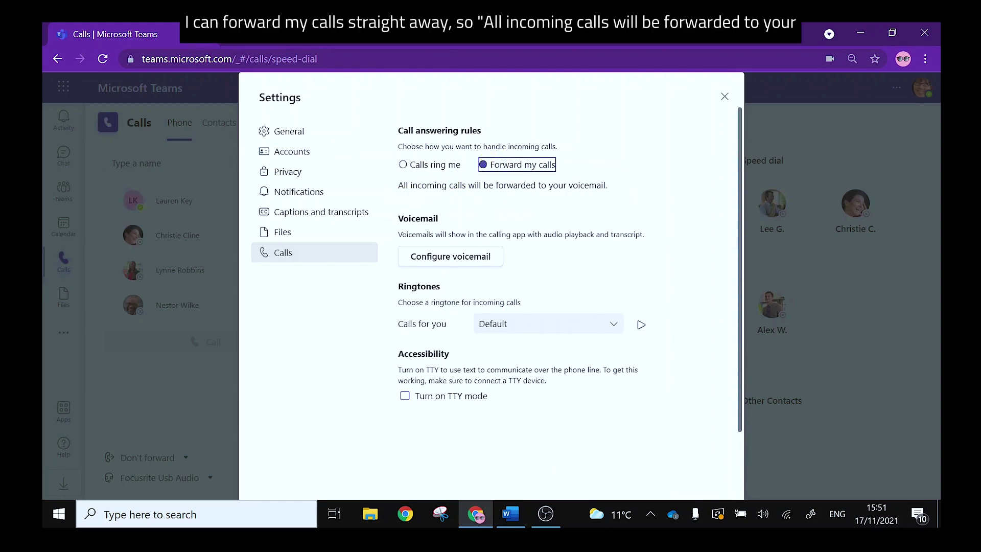
click(403, 164)
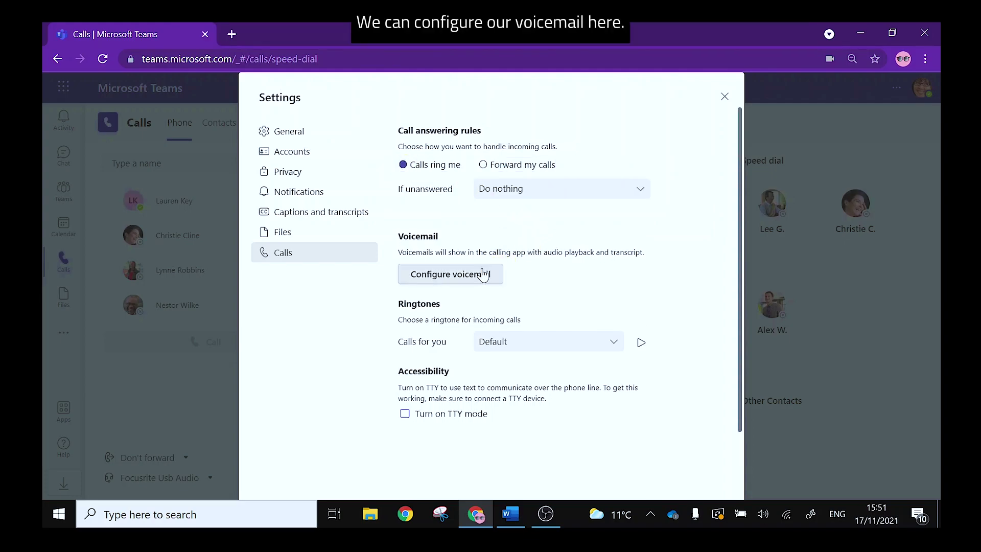
- Open the voicemail configuration and look through the call answer rules, greeting language and out of office greeting options
click(483, 275)
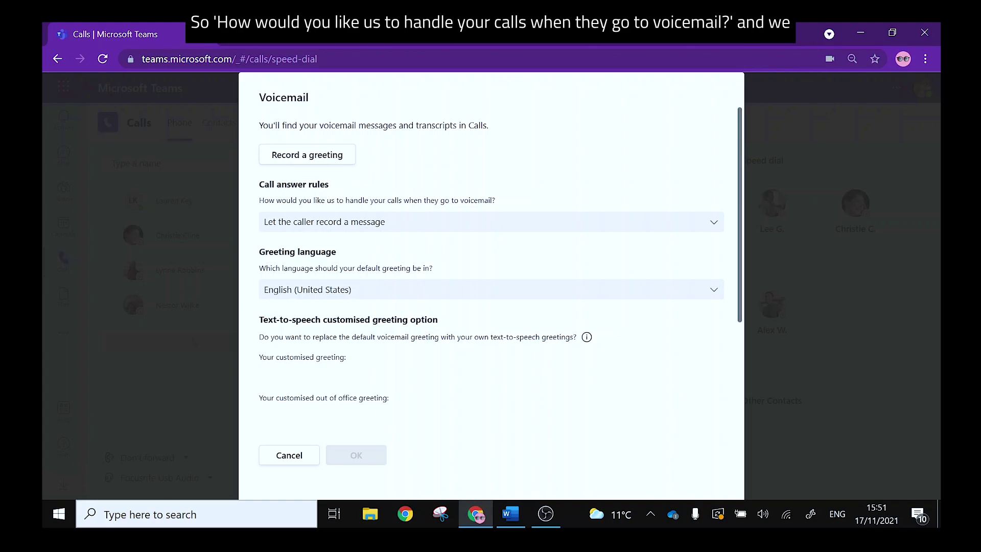
click(518, 229)
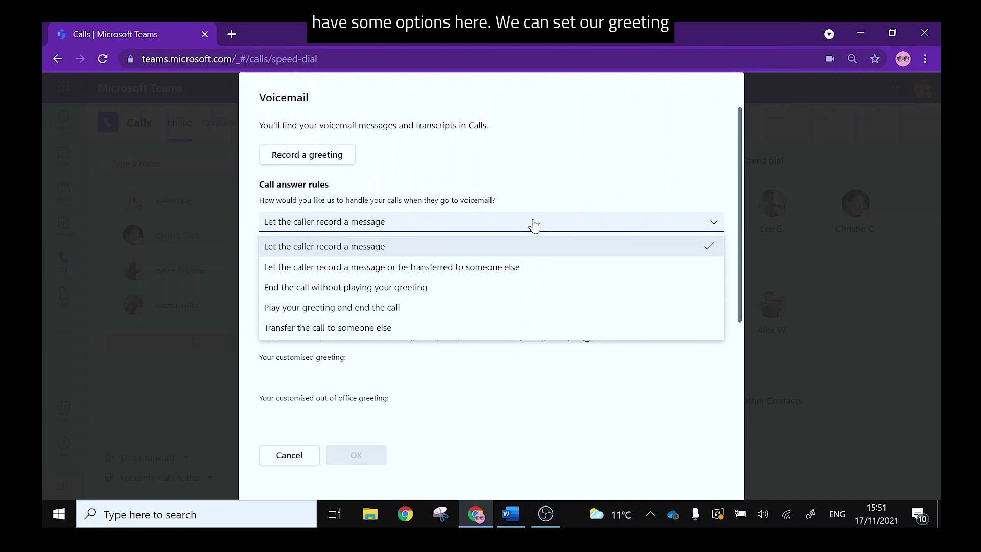
click(533, 225)
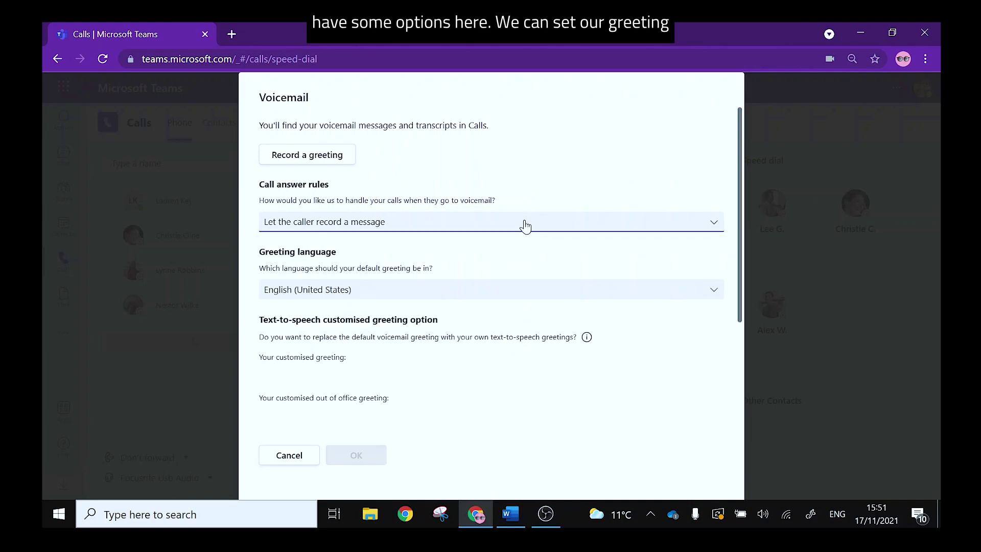
click(389, 299)
click(389, 299)
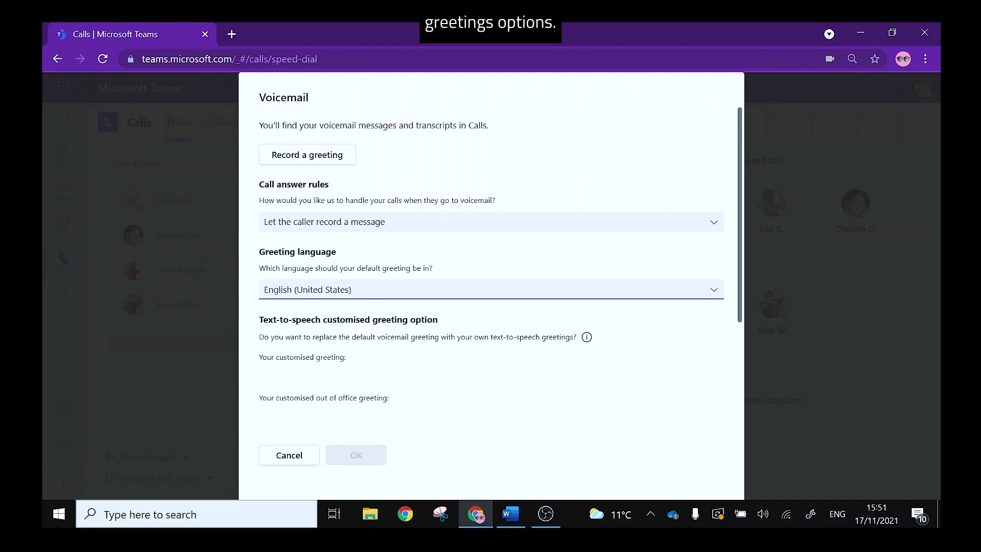
scroll(404, 336, down, 3)
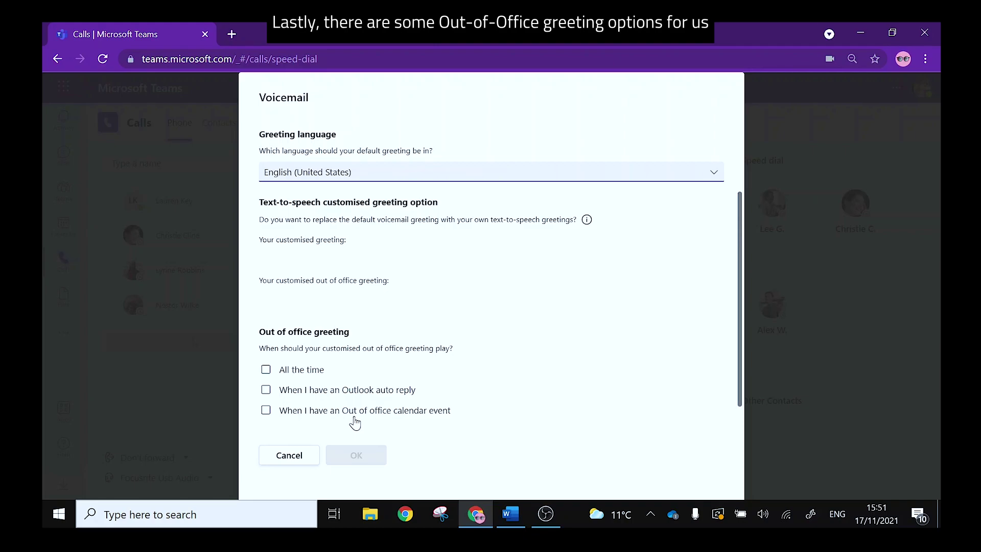
- Leave the voicemail configuration without saving and look through the ringtones offered for incoming calls, keeping Default
click(286, 460)
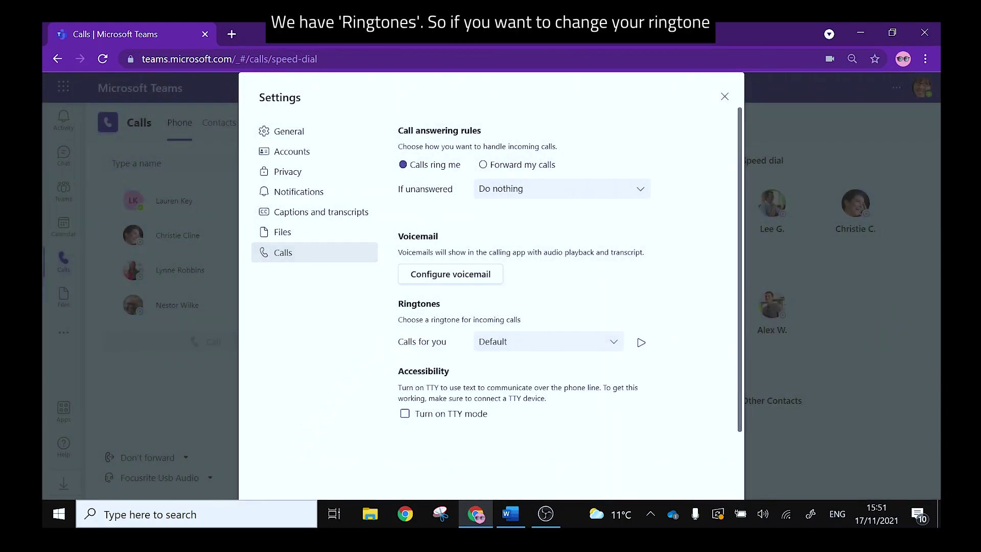
click(535, 341)
scroll(534, 393, down, 5)
scroll(537, 392, up, 5)
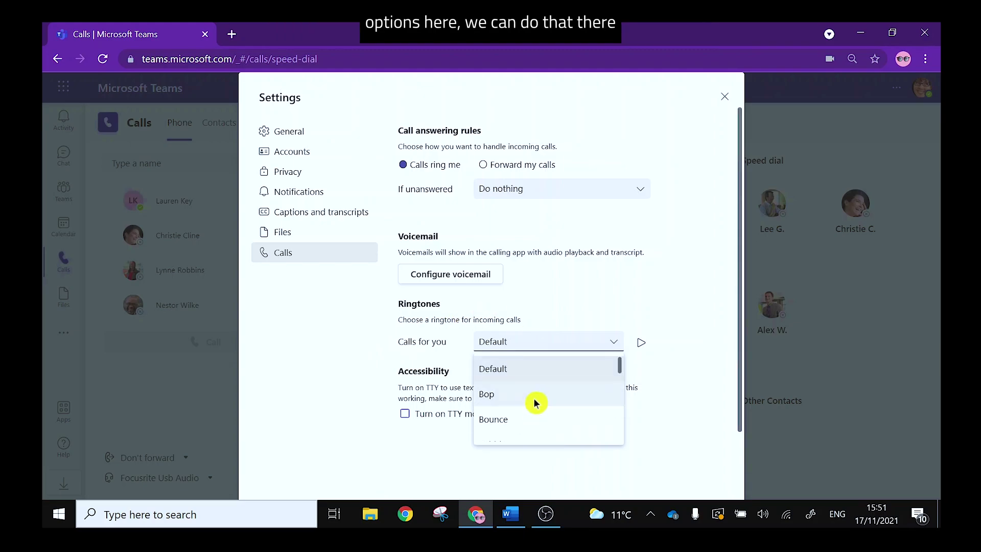
click(548, 352)
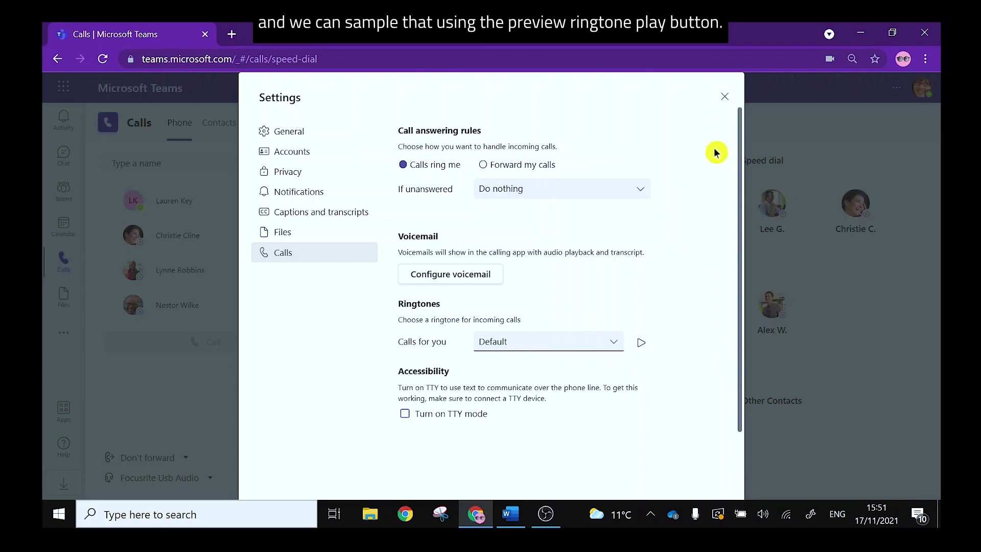
- Close the settings and view the call forwarding options in the Calls view, leaving Don't forward selected
click(725, 96)
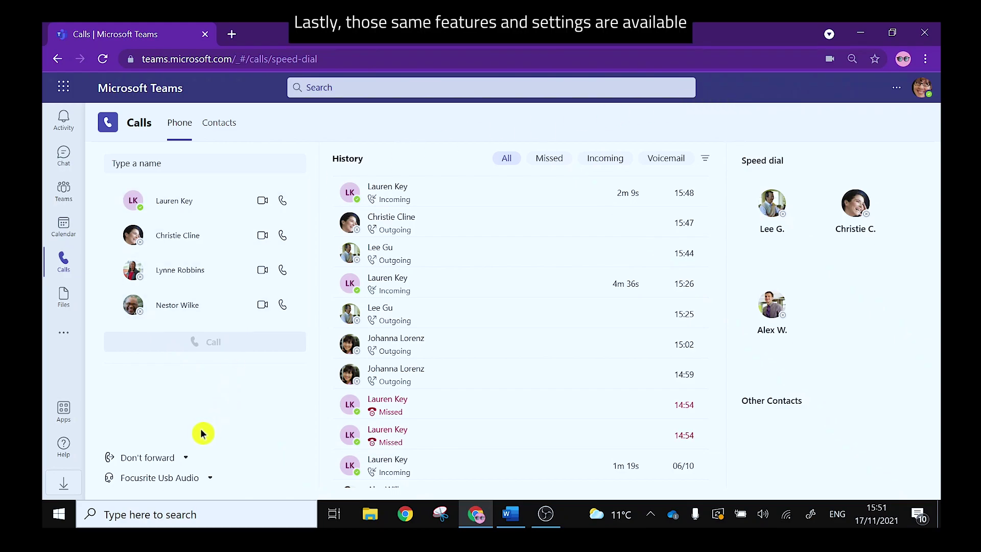
click(159, 460)
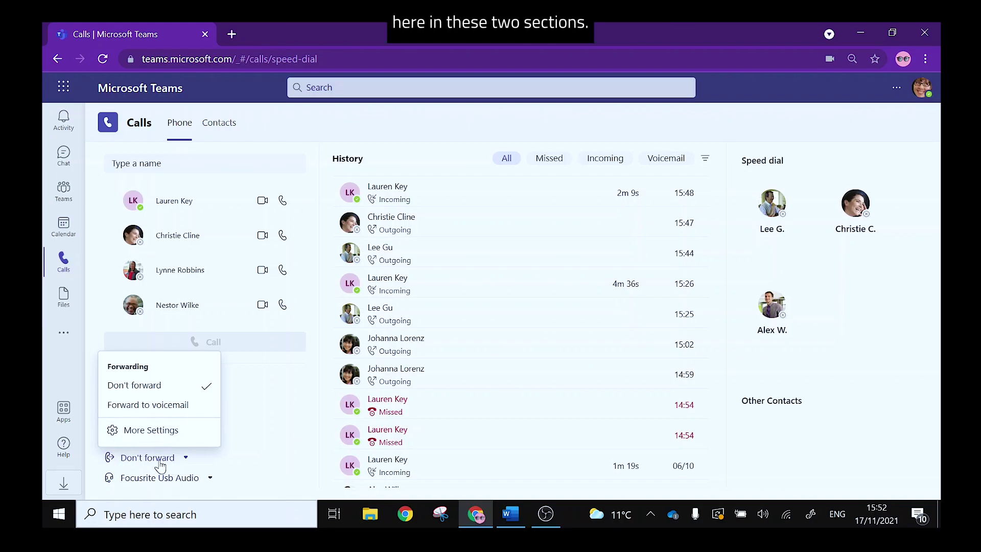
click(275, 424)
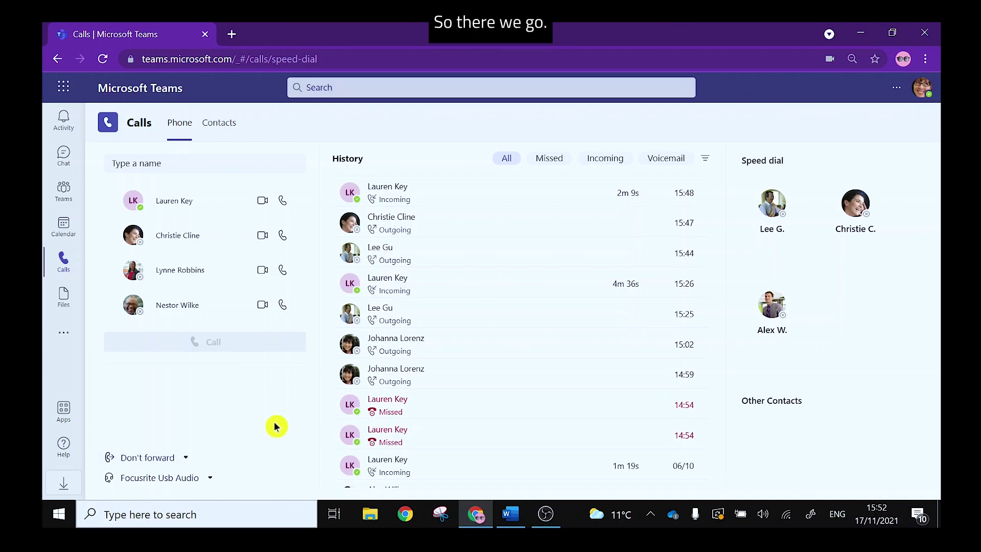